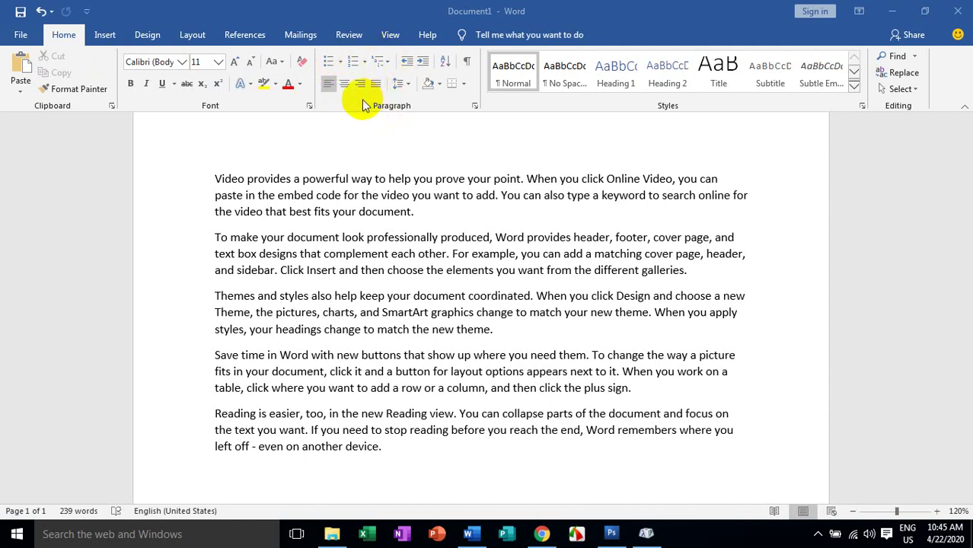
# - Select the first two paragraphs of the sample text
pyautogui.click(404, 211)
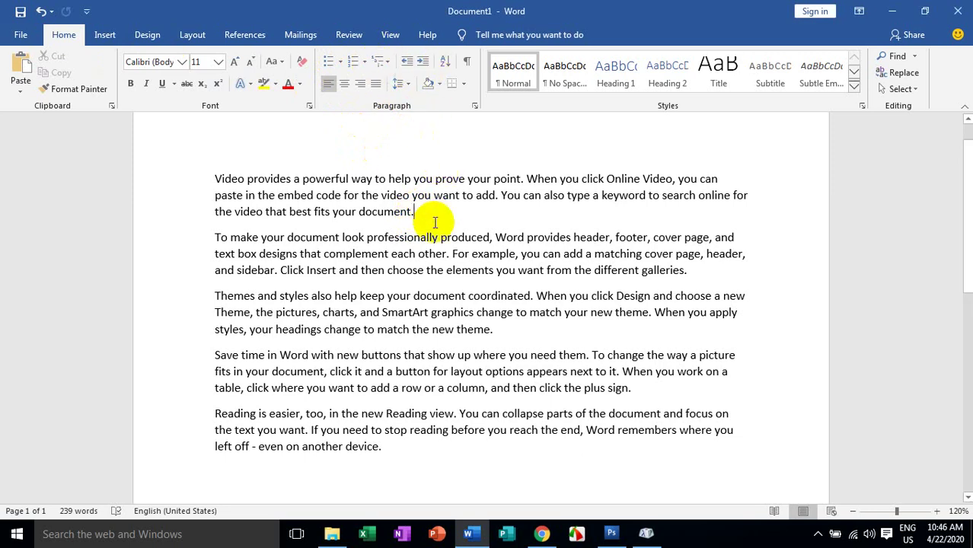
pyautogui.click(275, 190)
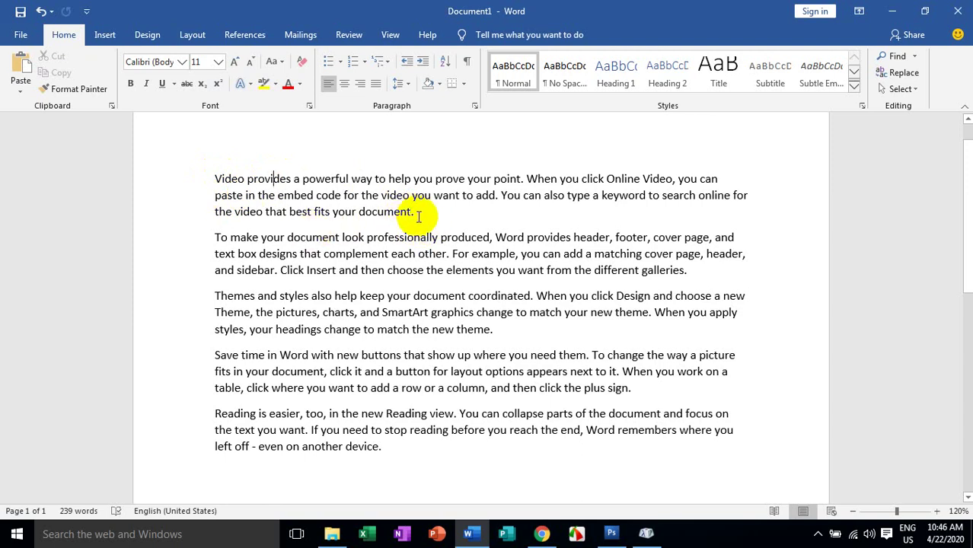
pyautogui.moveTo(669, 272); pyautogui.dragTo(685, 311)
pyautogui.click(577, 270)
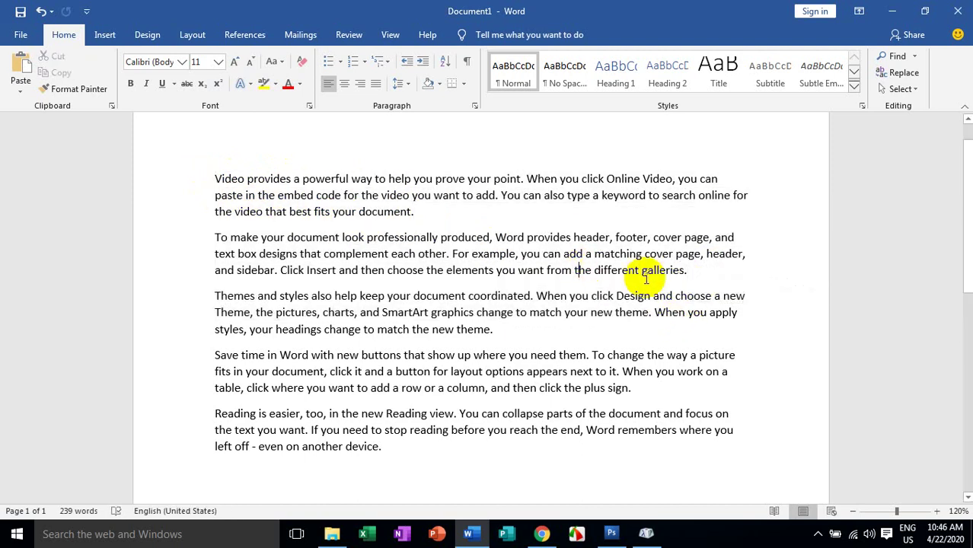
pyautogui.moveTo(693, 271); pyautogui.dragTo(215, 182)
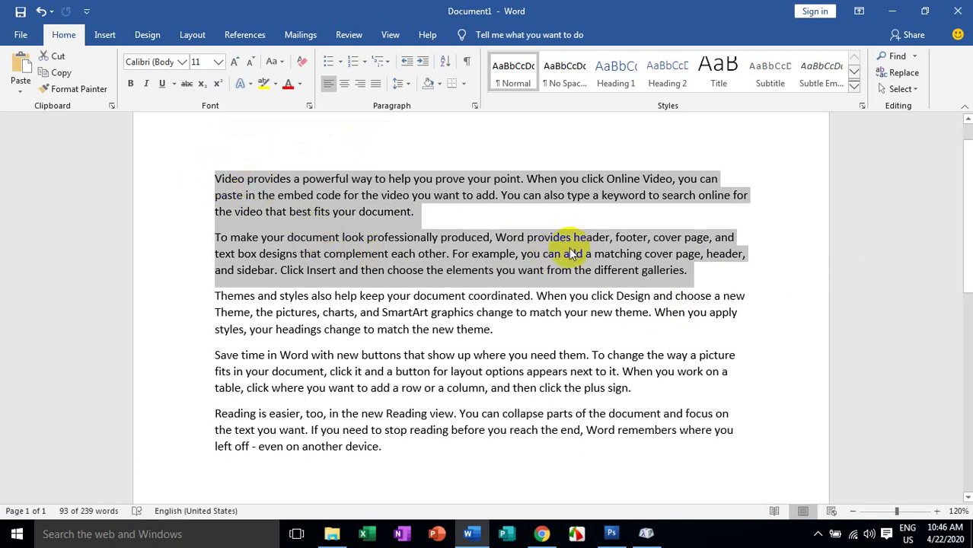
# - Toggle Increase and Decrease Indent repeatedly, leaving the two paragraphs indented from the margin
pyautogui.click(424, 64)
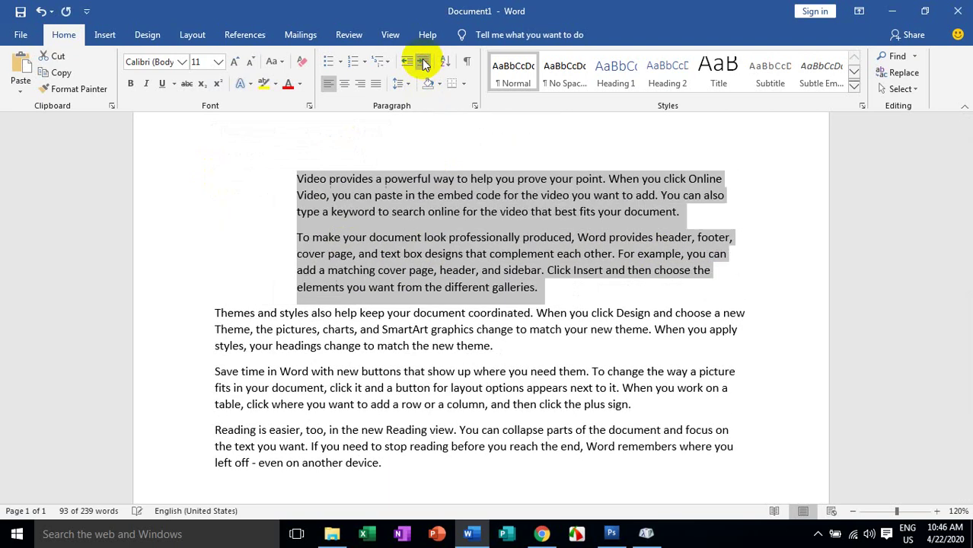
pyautogui.click(424, 64)
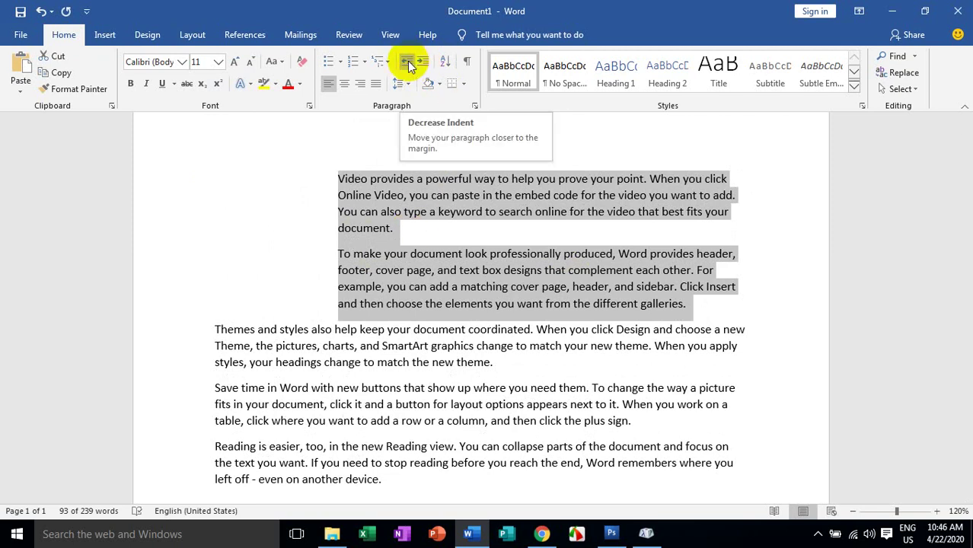
pyautogui.click(408, 61)
pyautogui.click(408, 60)
pyautogui.click(407, 61)
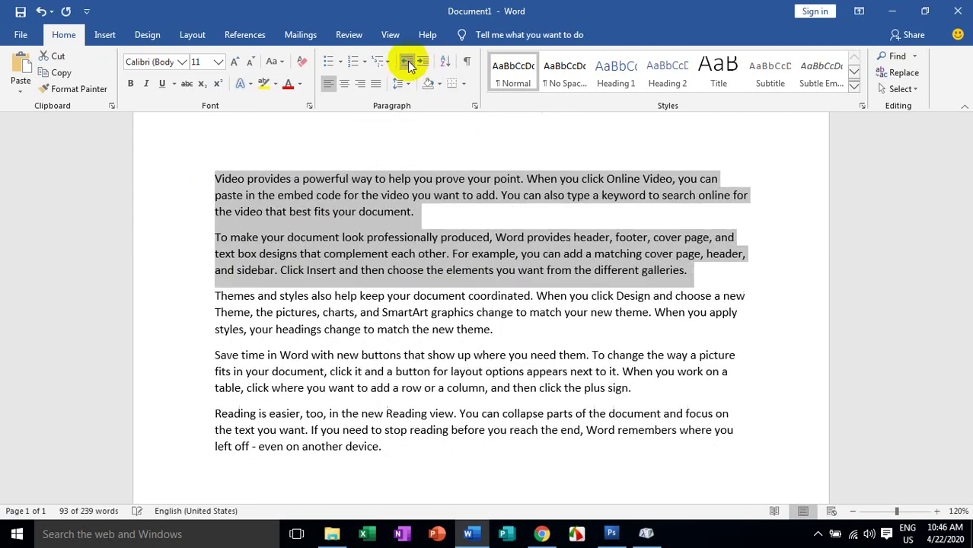
pyautogui.click(423, 61)
pyautogui.click(423, 61)
pyautogui.click(421, 60)
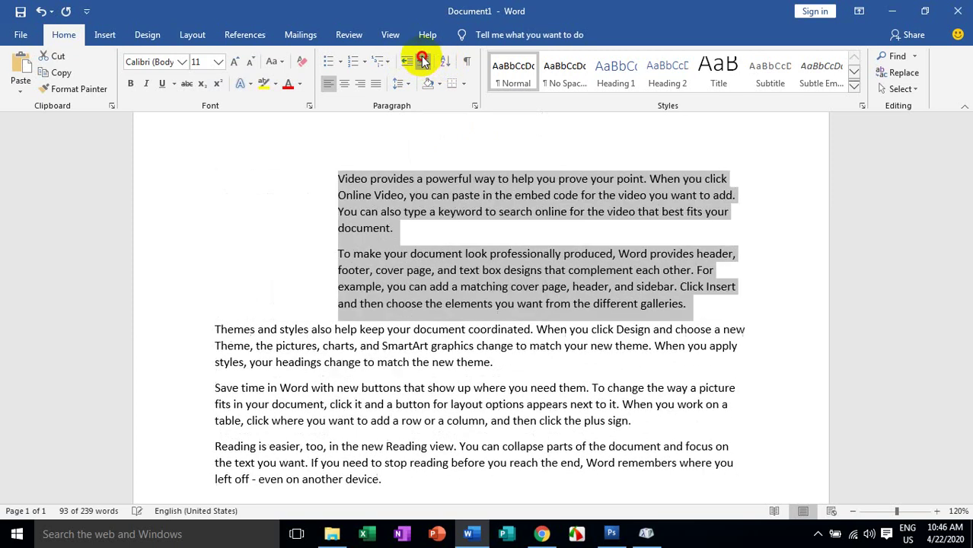
pyautogui.click(419, 61)
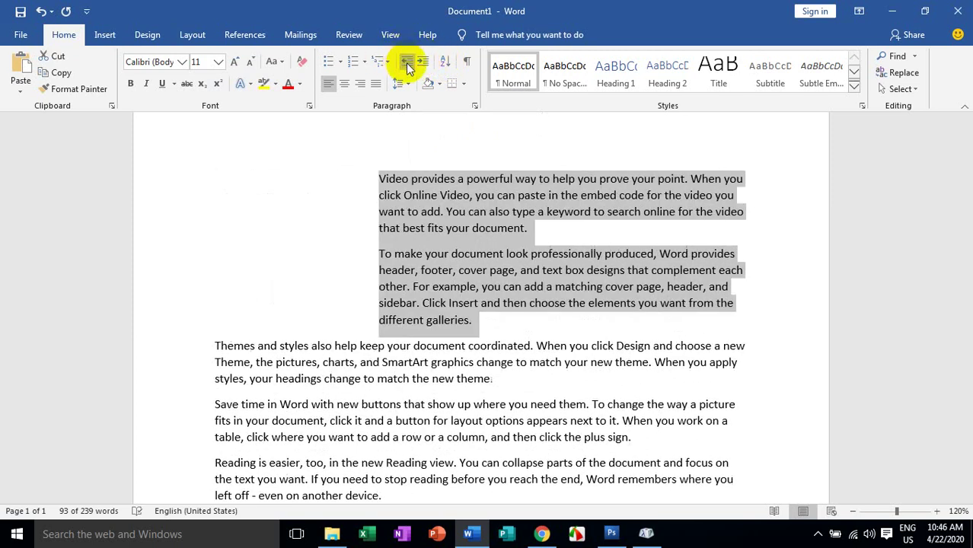
pyautogui.click(408, 66)
pyautogui.click(407, 65)
pyautogui.click(407, 66)
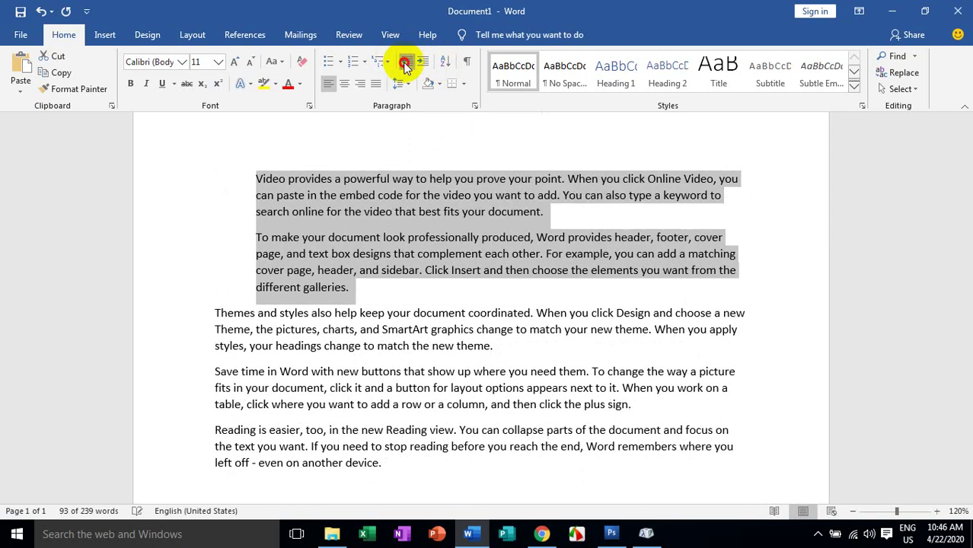
pyautogui.click(406, 66)
pyautogui.click(423, 63)
pyautogui.click(423, 62)
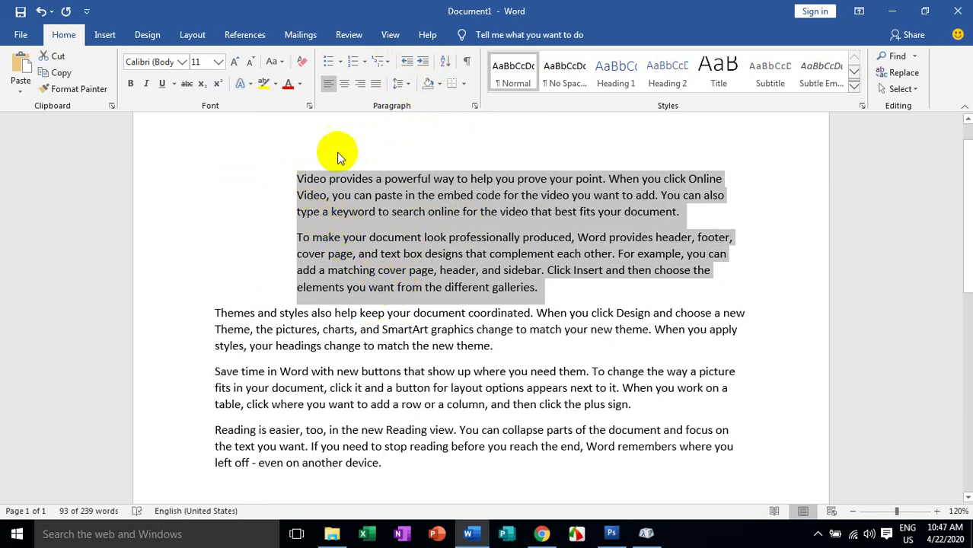
pyautogui.click(407, 64)
# - Return the two paragraphs to the margin and set their line spacing to multiple at 2
pyautogui.click(408, 66)
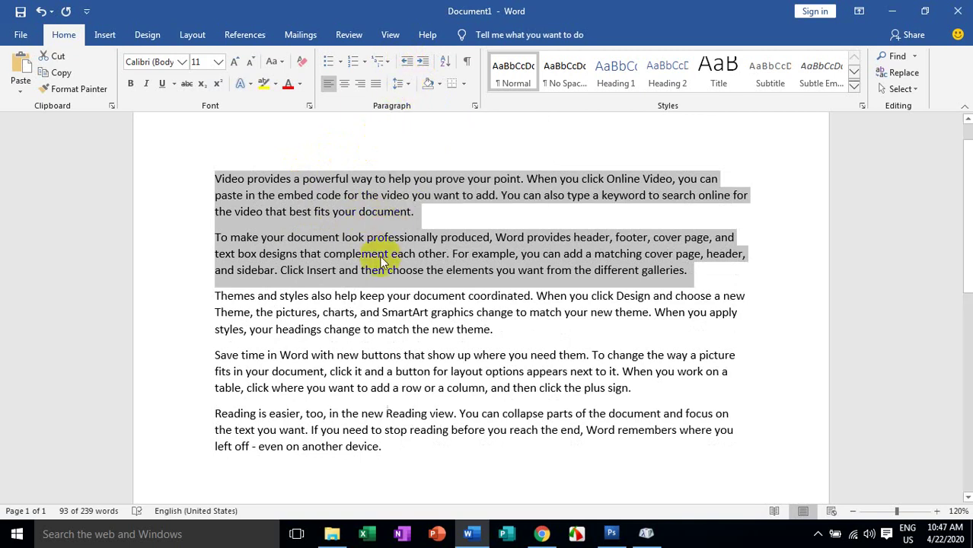
pyautogui.click(409, 90)
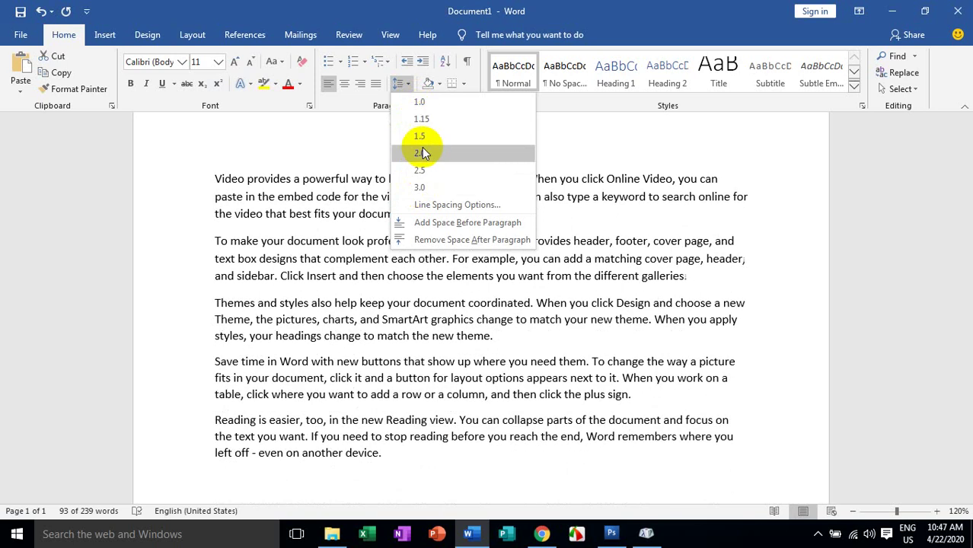
pyautogui.click(431, 204)
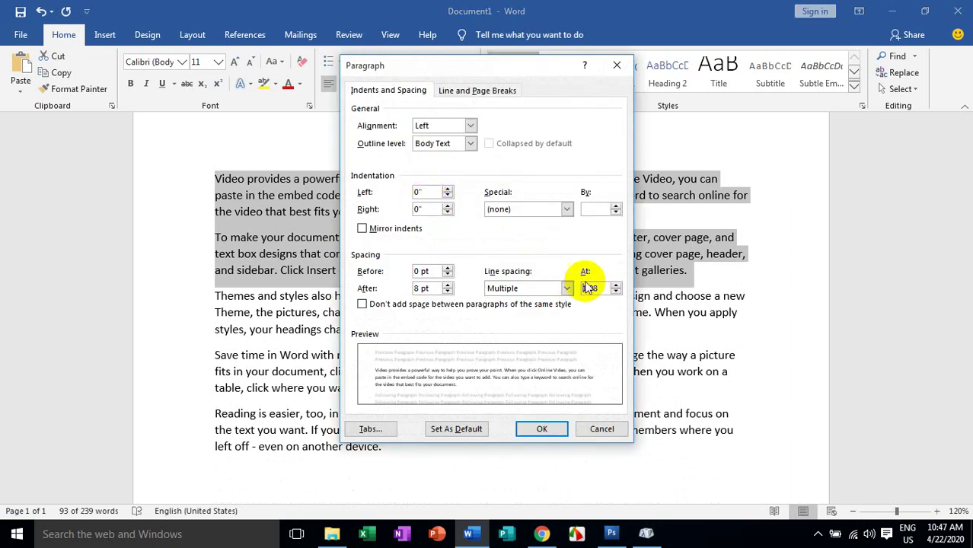
pyautogui.moveTo(602, 290); pyautogui.dragTo(565, 289)
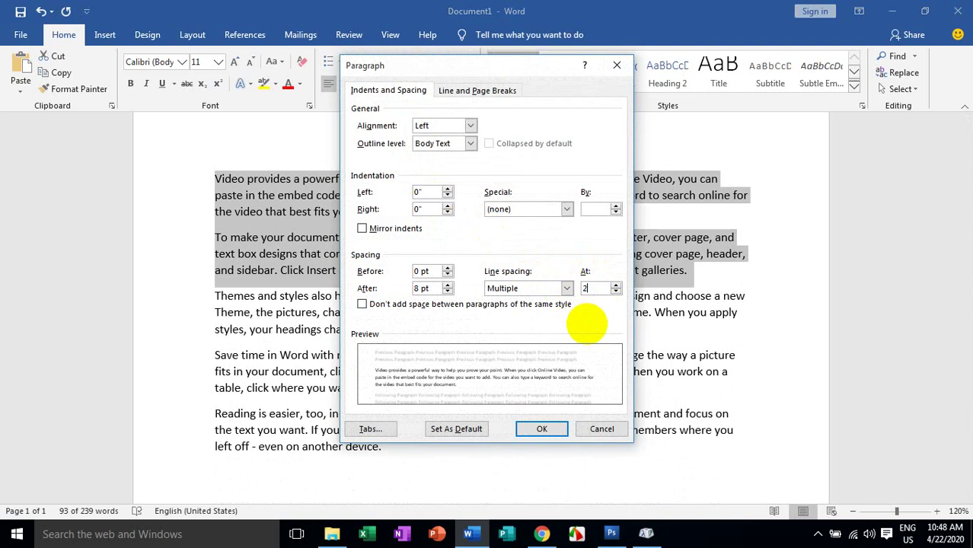
pyautogui.click(539, 428)
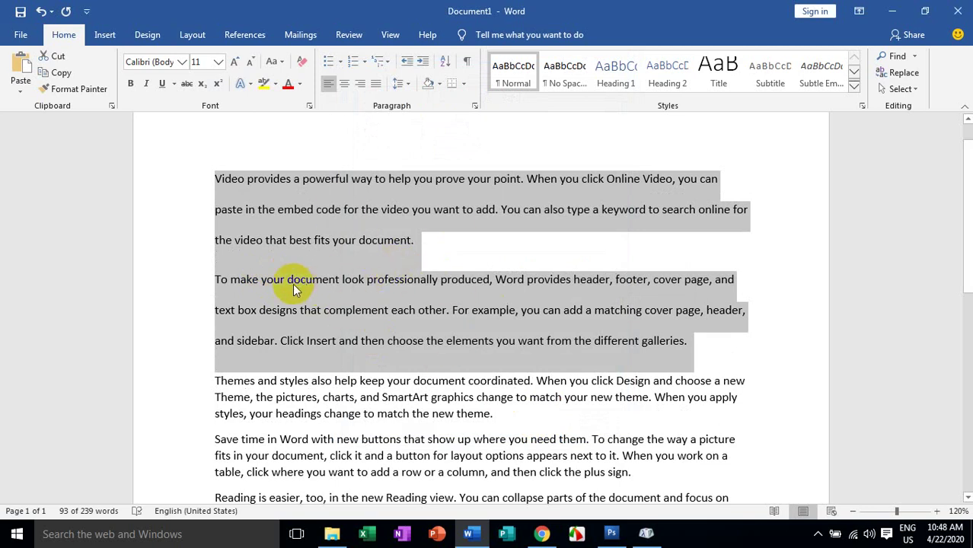
pyautogui.click(686, 342)
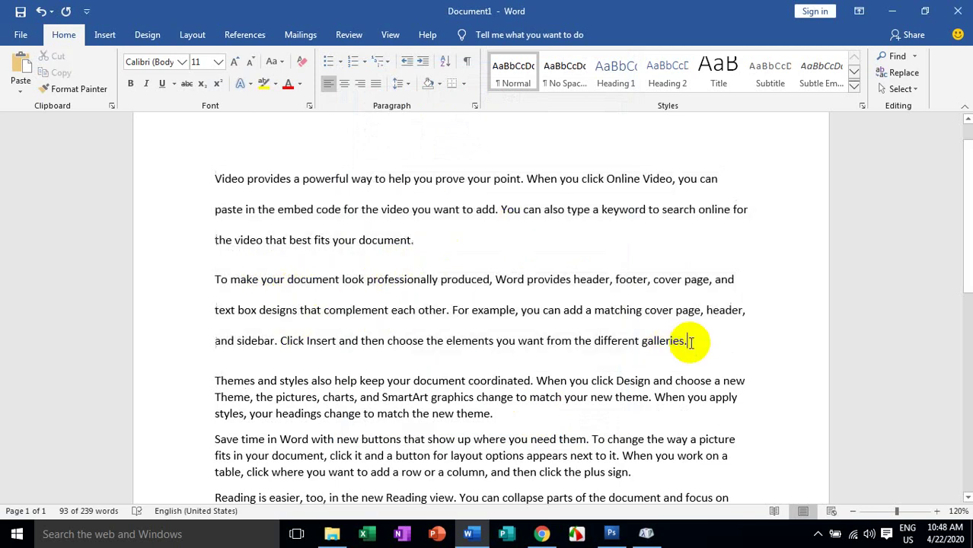
pyautogui.moveTo(686, 341); pyautogui.dragTo(163, 185)
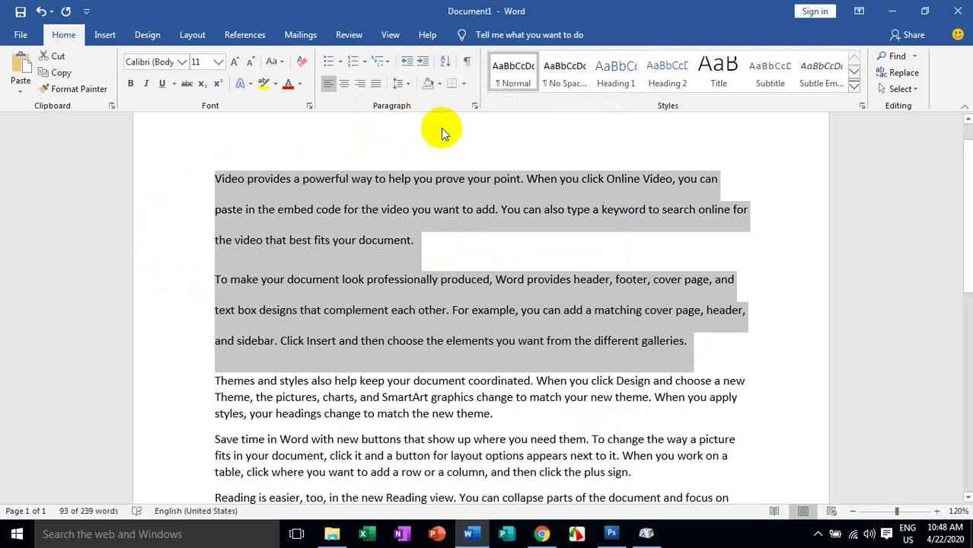
# - Try 1.0, 2.0 and 3.0 line spacing on the two paragraphs, ending at 1.0
pyautogui.click(409, 84)
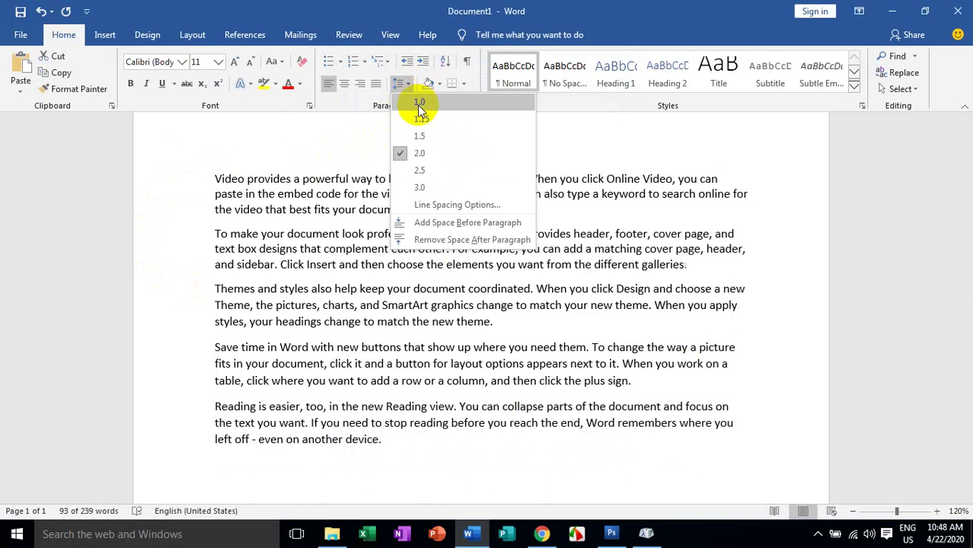
pyautogui.click(456, 205)
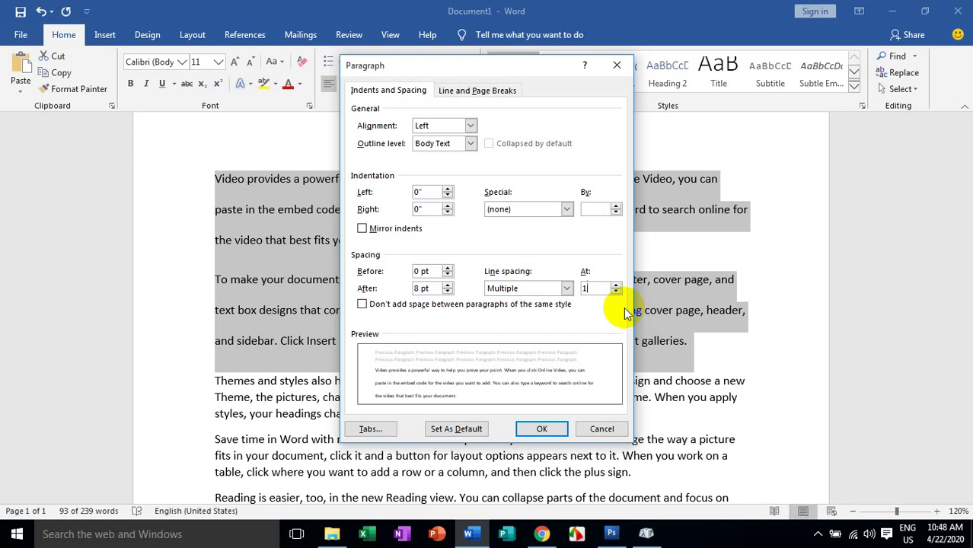
pyautogui.press('Return')
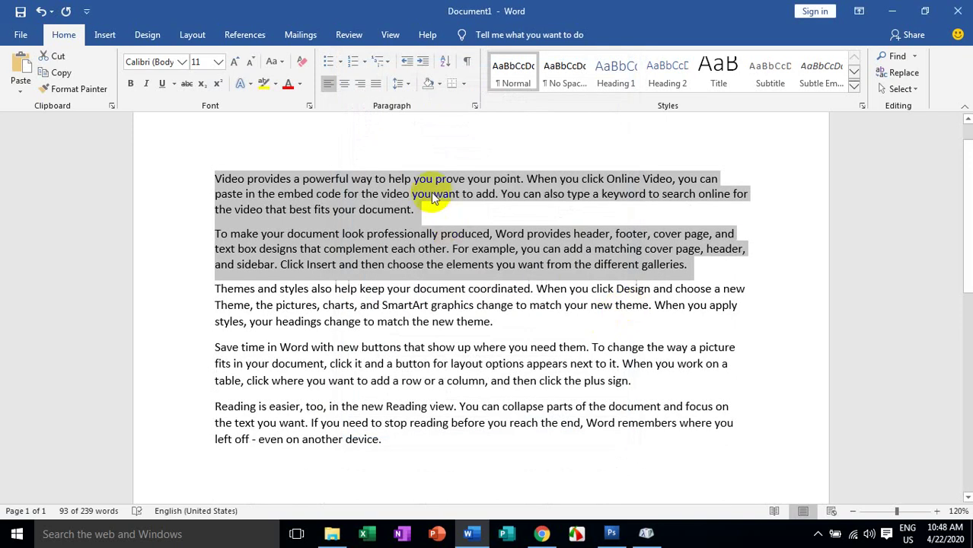
pyautogui.click(409, 85)
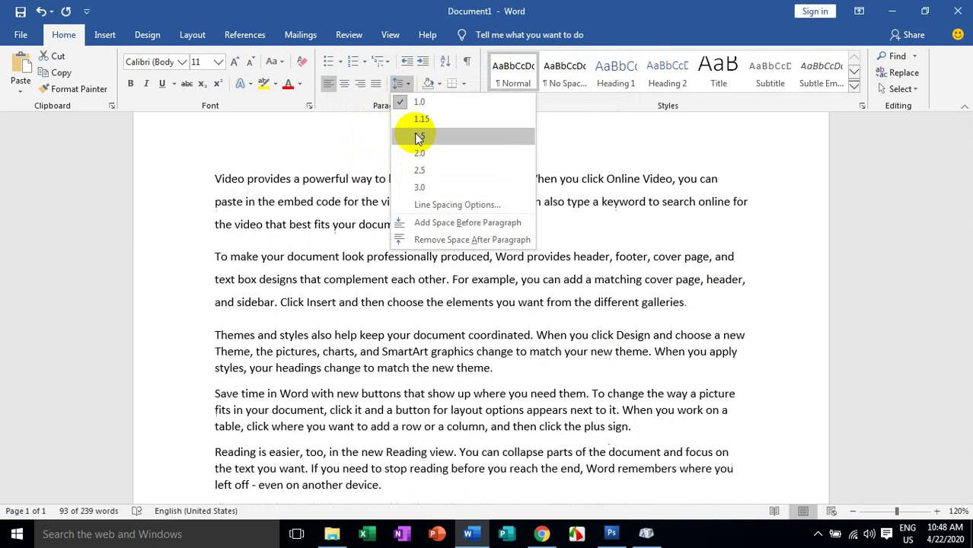
pyautogui.click(428, 153)
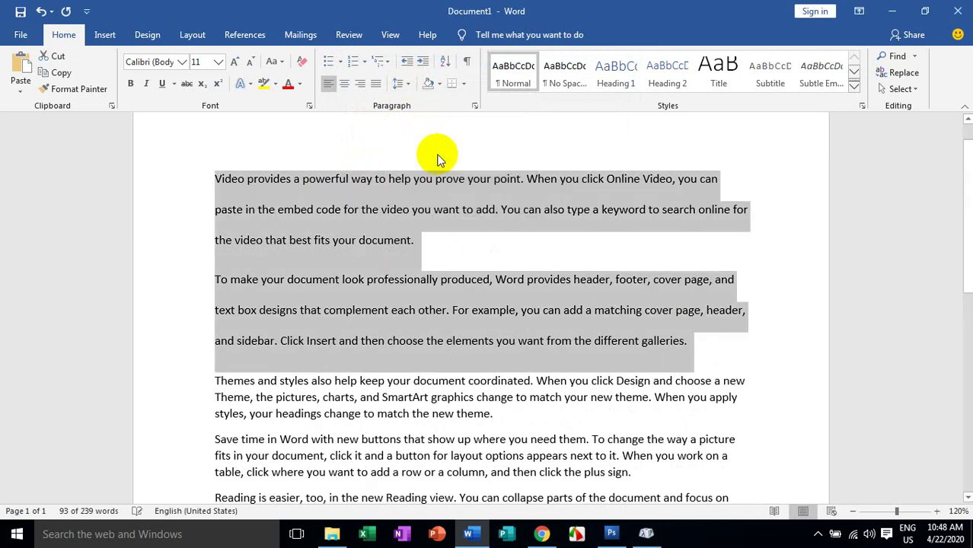
pyautogui.click(402, 85)
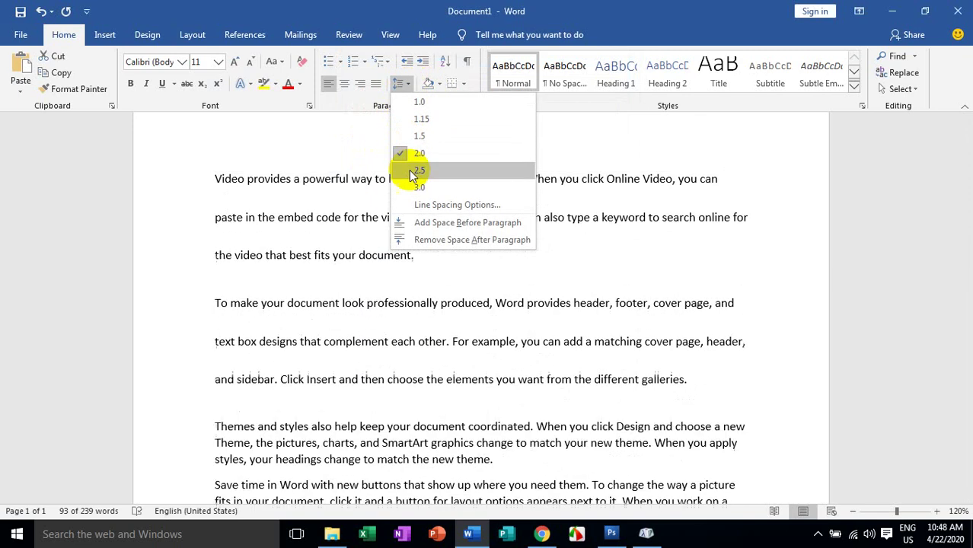
pyautogui.click(412, 188)
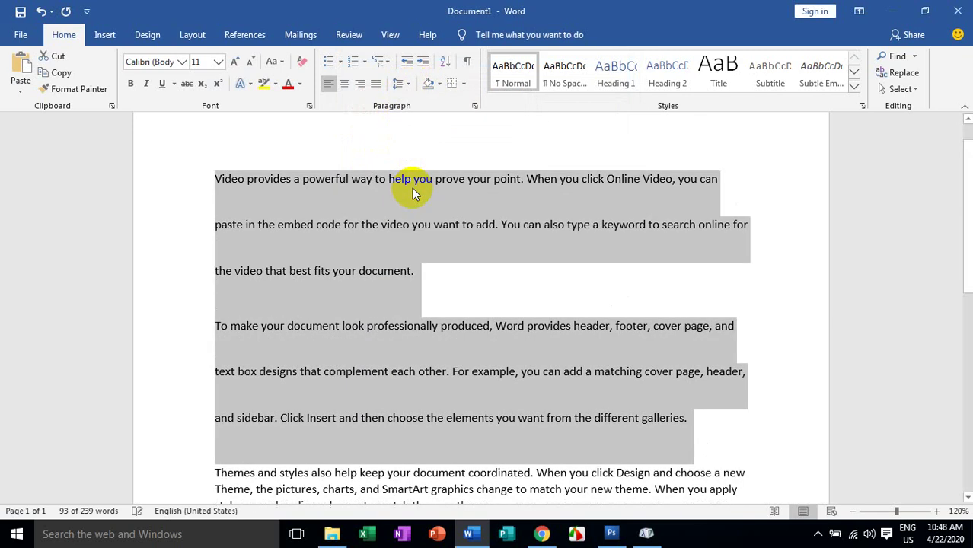
pyautogui.click(410, 81)
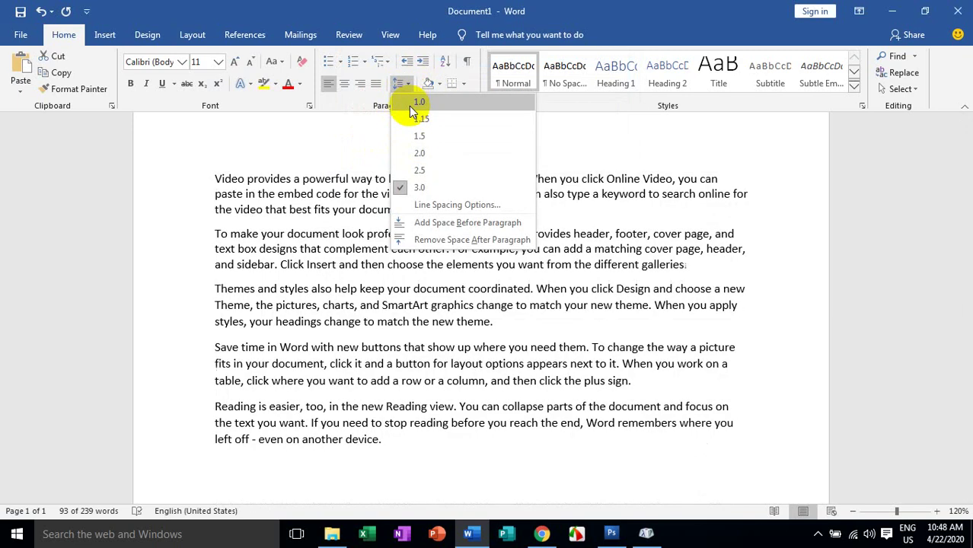
pyautogui.click(415, 101)
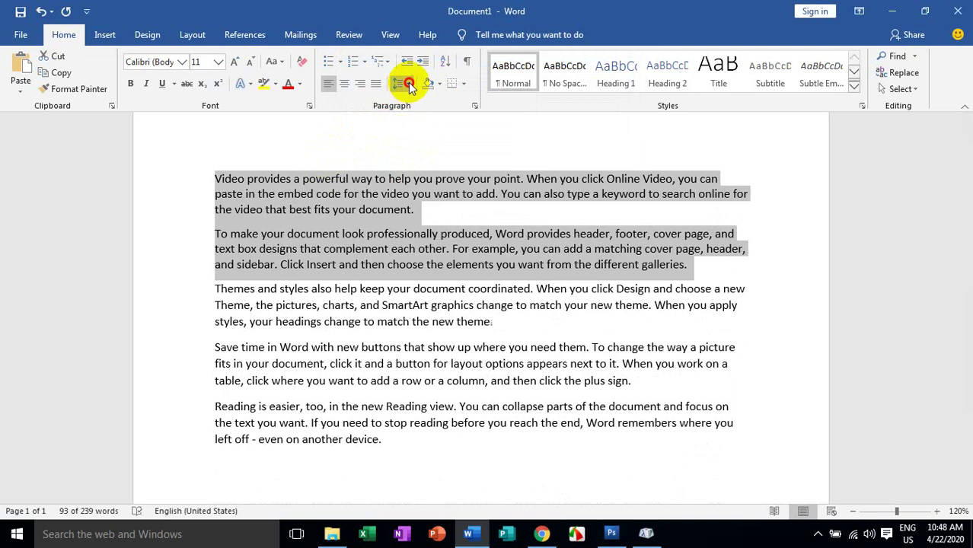
pyautogui.click(408, 83)
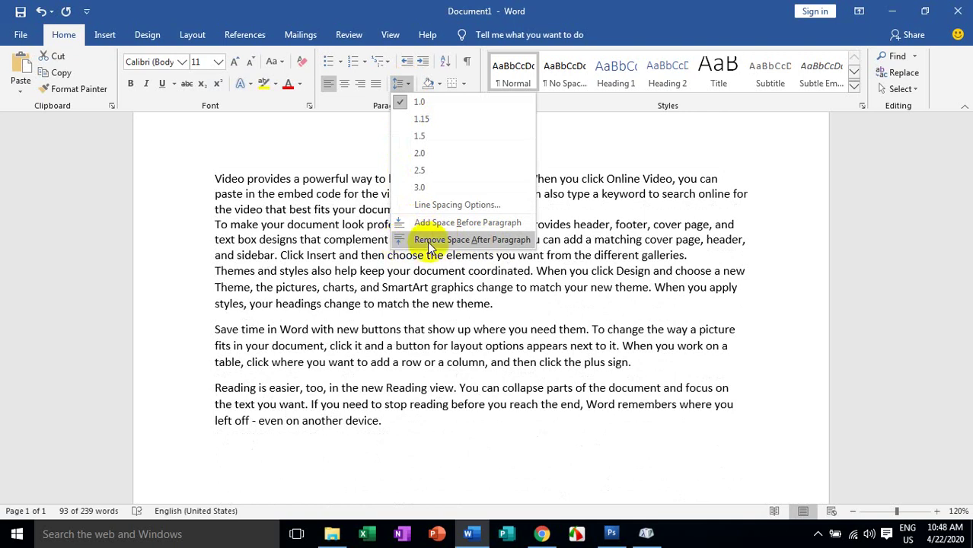
# - Alternate Remove and Add Space After Paragraph, ending with space after both paragraphs
pyautogui.click(404, 242)
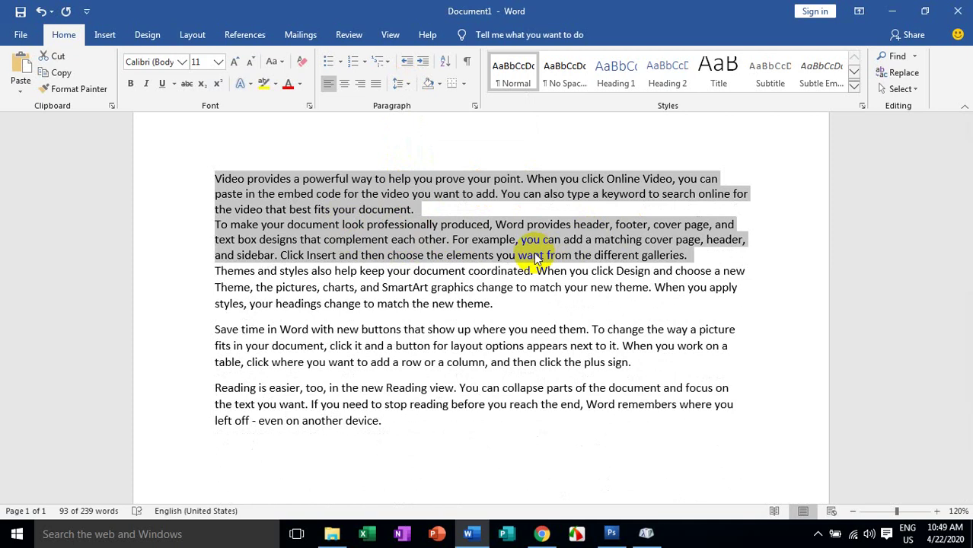
pyautogui.click(408, 87)
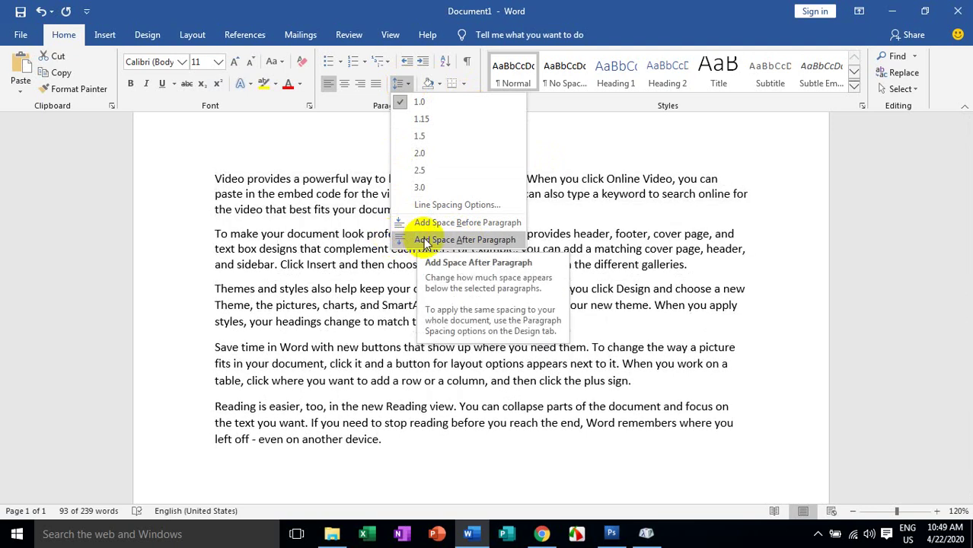
pyautogui.click(418, 242)
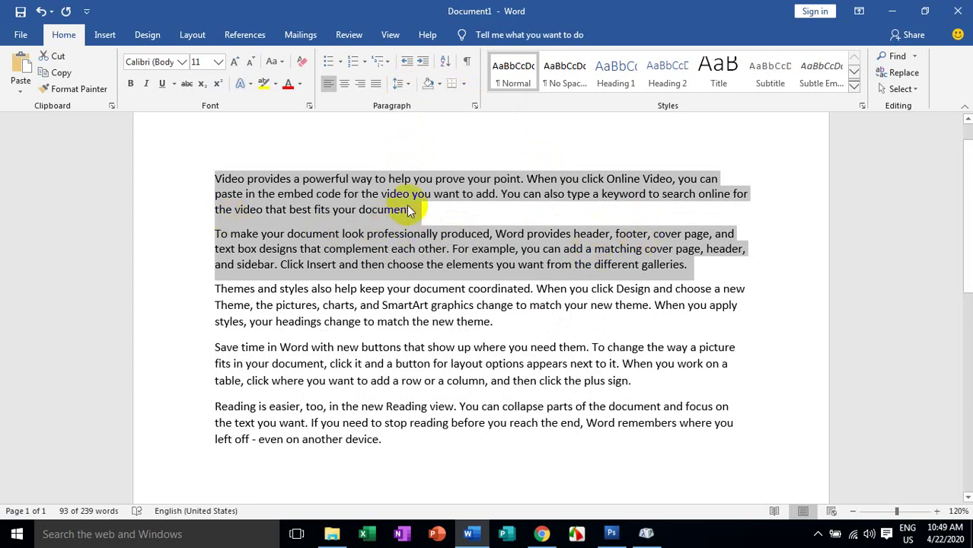
pyautogui.click(404, 85)
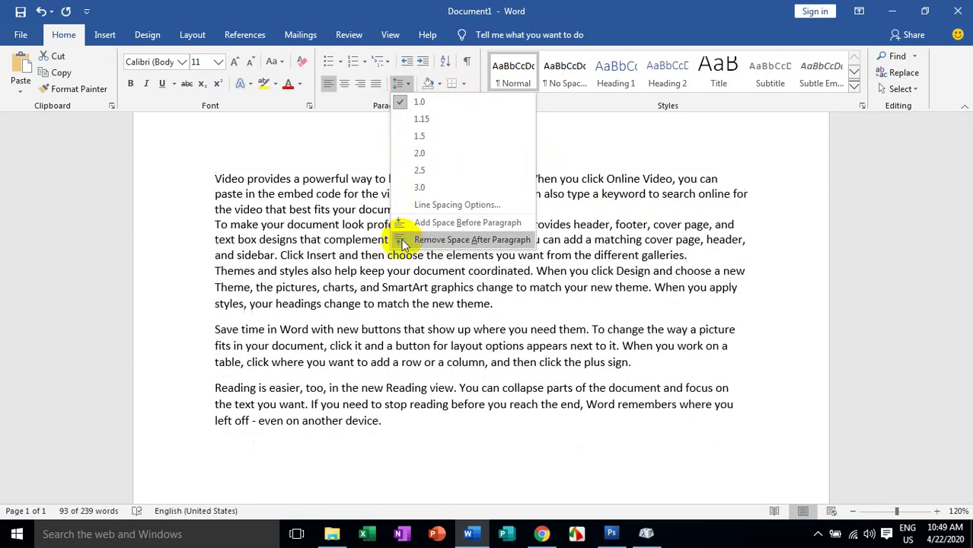
pyautogui.click(433, 241)
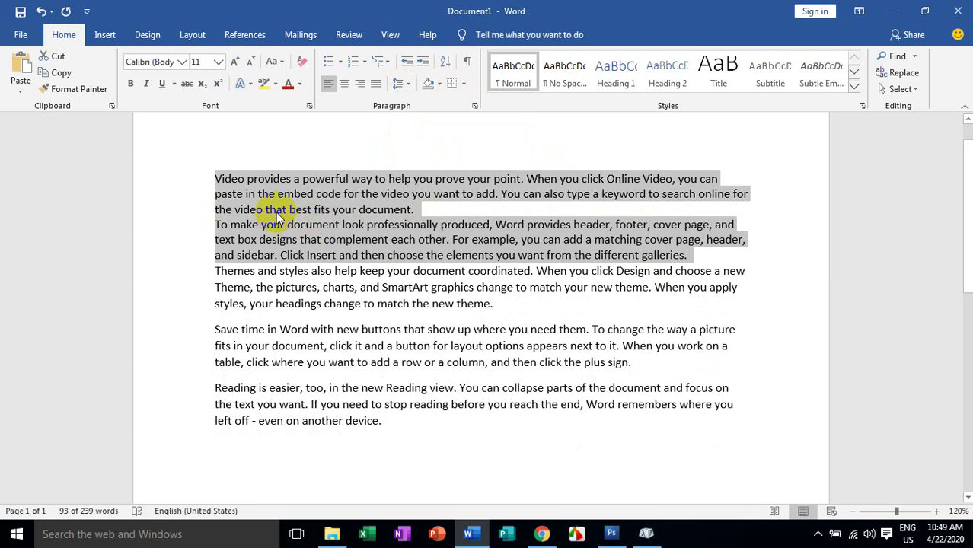
pyautogui.click(406, 87)
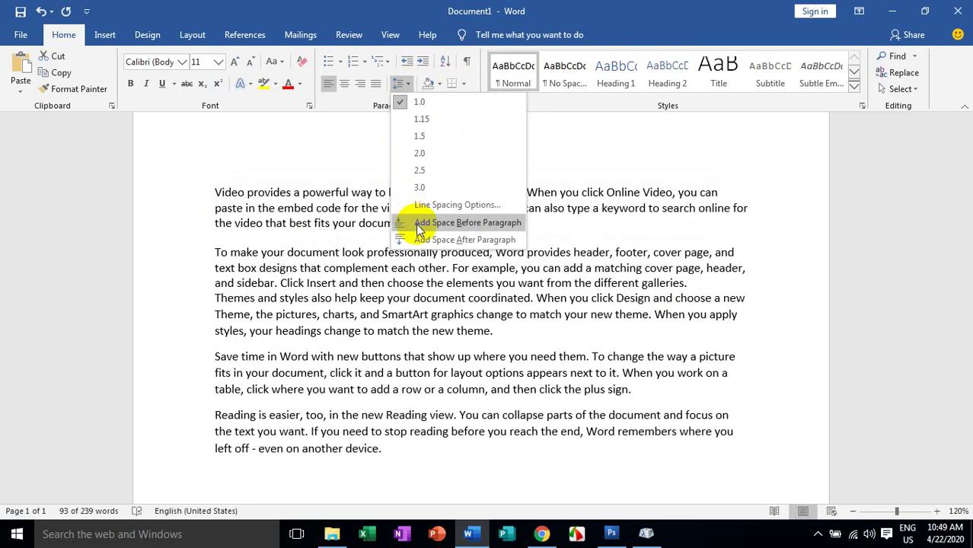
pyautogui.click(417, 240)
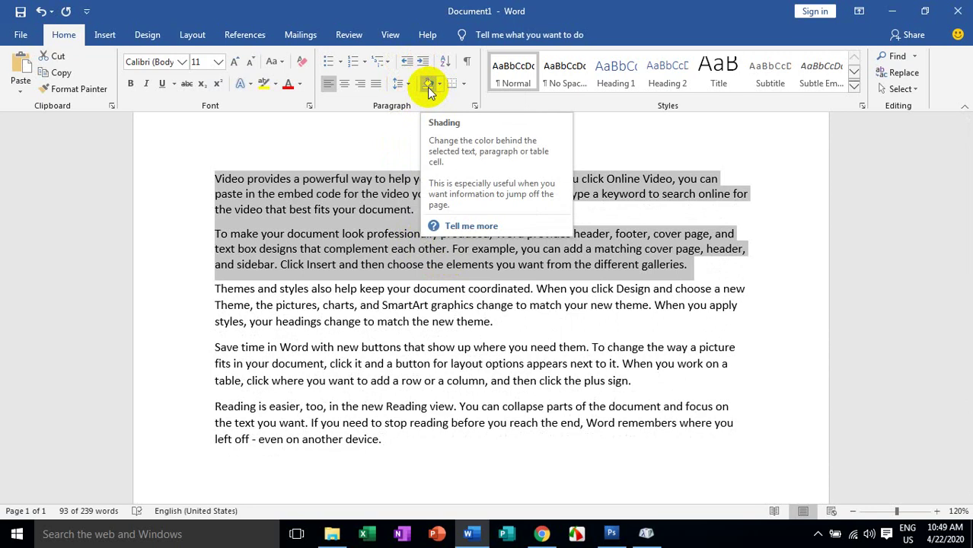
# - Select the first two paragraphs and shade them Light Blue
pyautogui.click(366, 205)
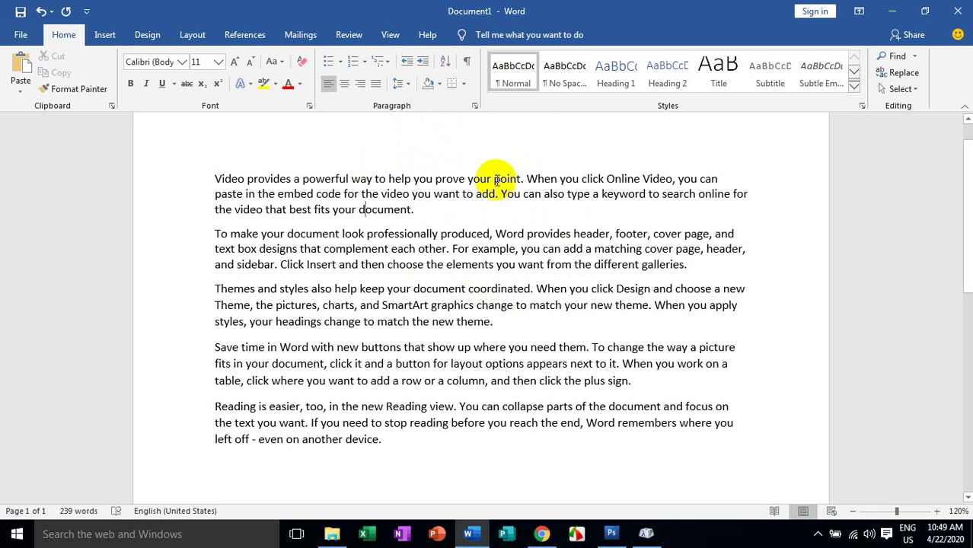
pyautogui.moveTo(689, 267); pyautogui.dragTo(167, 189)
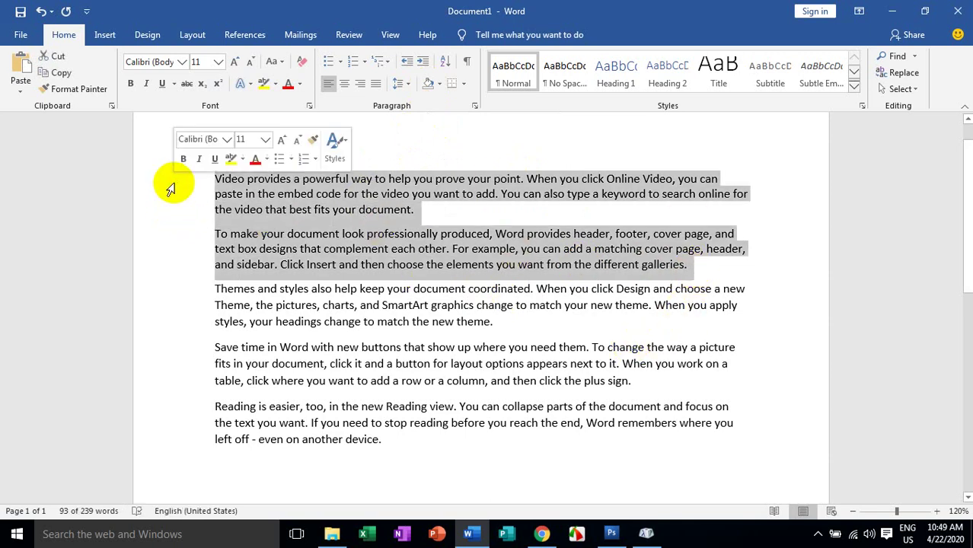
pyautogui.click(438, 83)
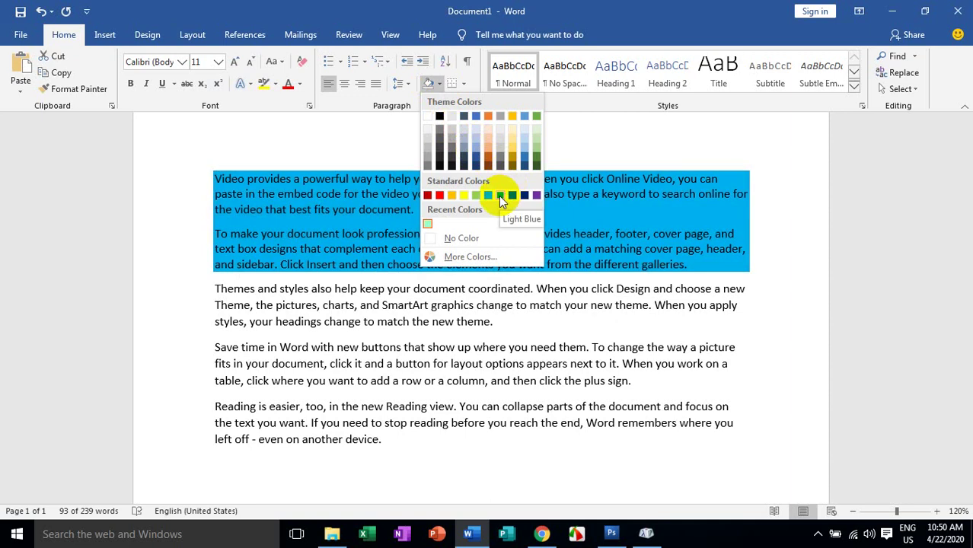
pyautogui.click(499, 195)
pyautogui.scroll(3, 491, 249)
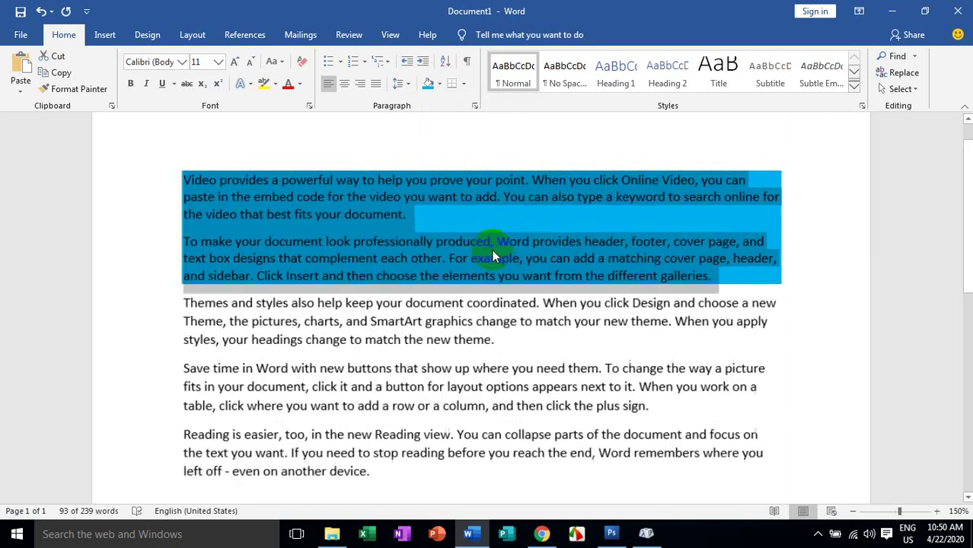
pyautogui.scroll(5, 491, 249)
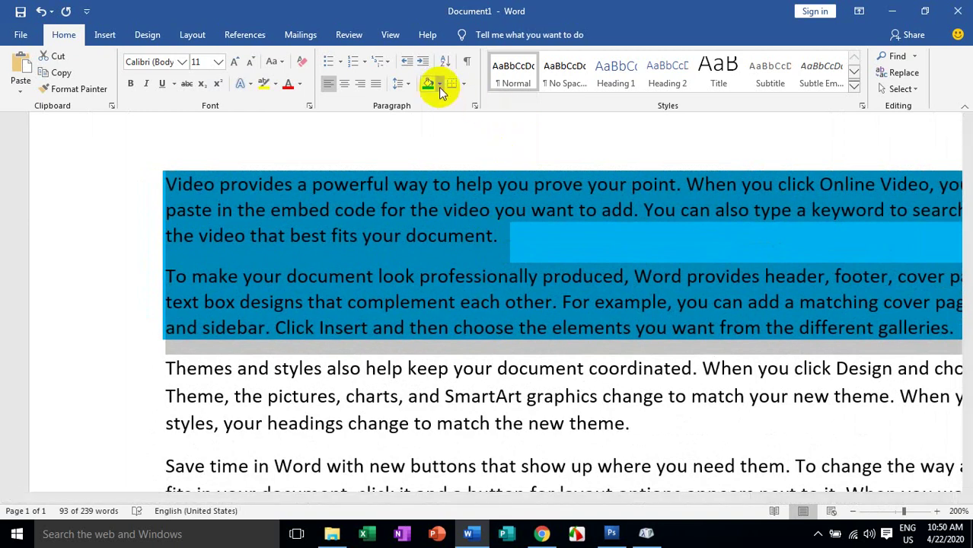
# - Change the two paragraphs' shading to Yellow and deselect to review it
pyautogui.click(439, 85)
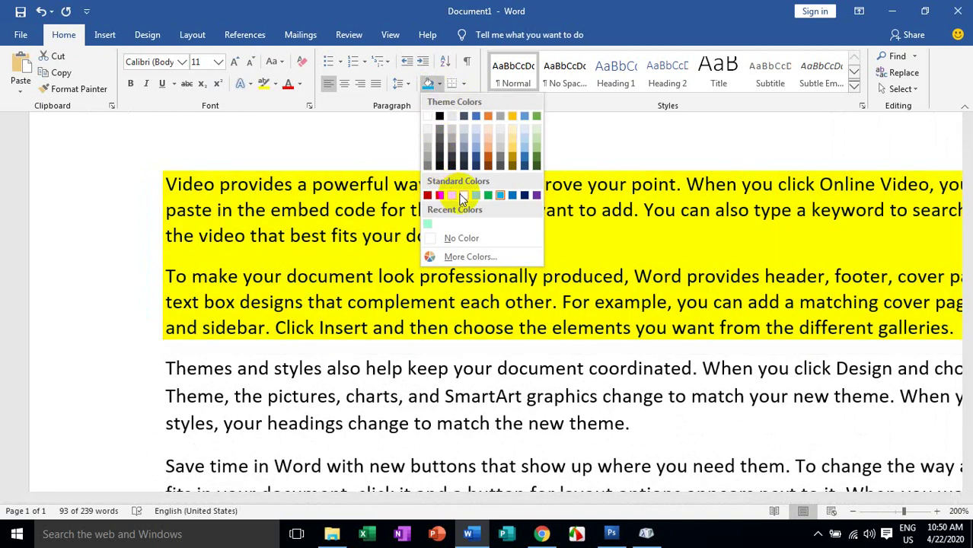
pyautogui.click(463, 197)
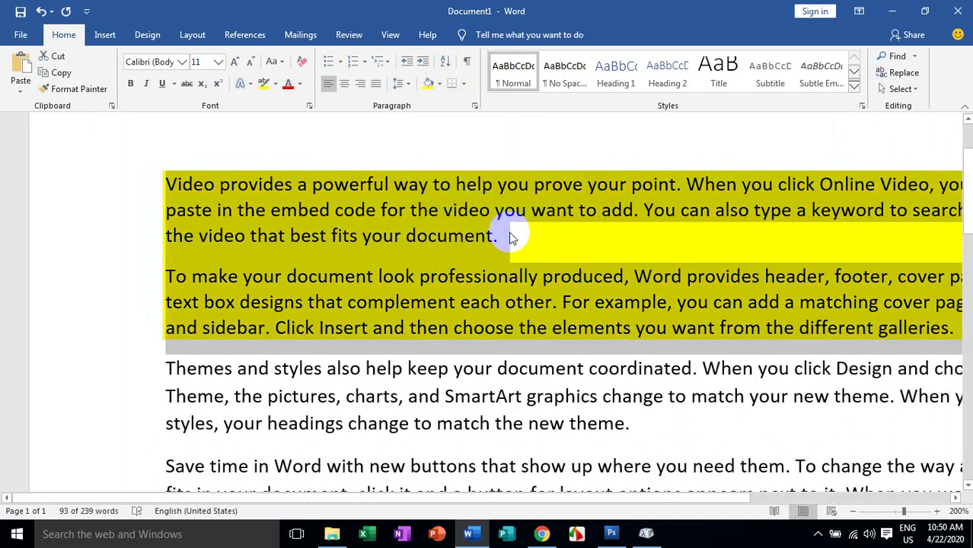
pyautogui.click(510, 237)
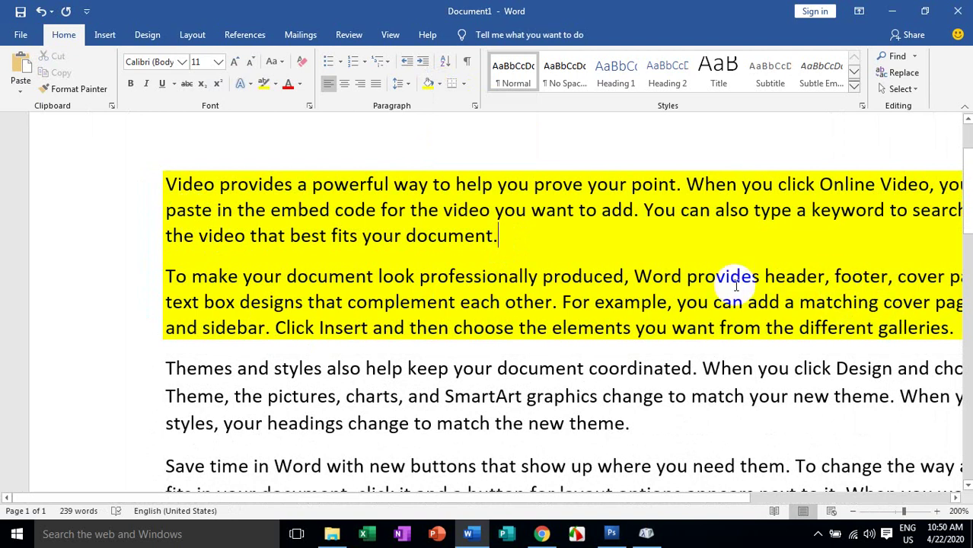
pyautogui.scroll(-2, 735, 280)
pyautogui.scroll(-1, 737, 282)
pyautogui.moveTo(825, 311); pyautogui.dragTo(98, 199)
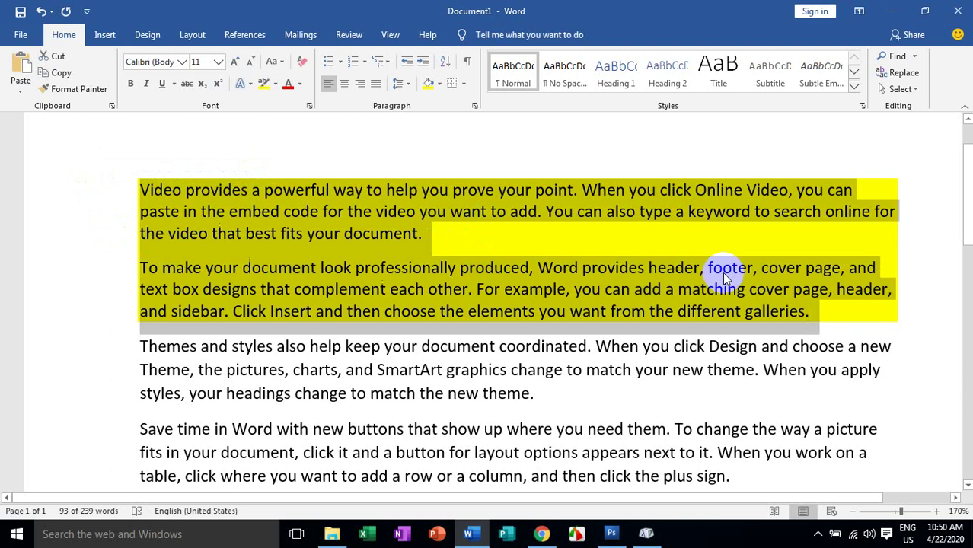
pyautogui.click(811, 311)
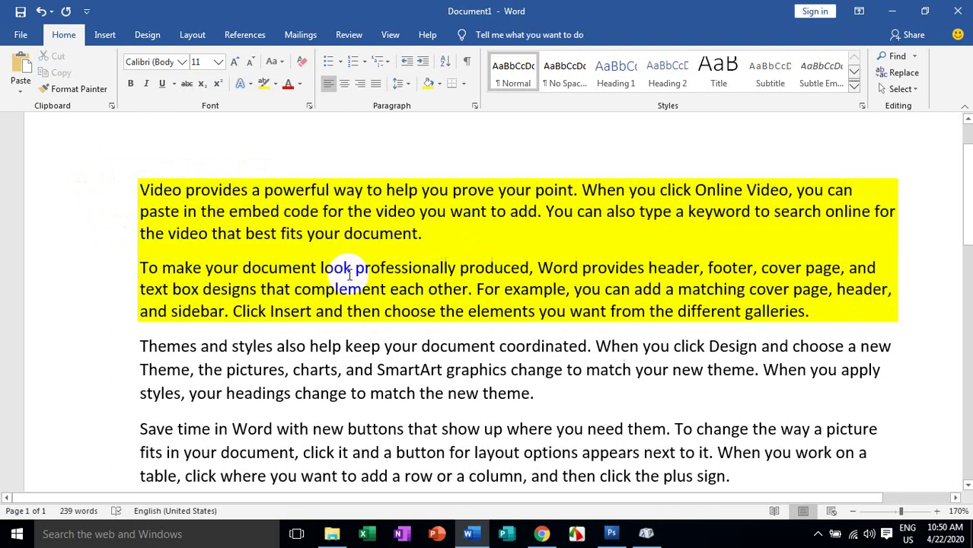
pyautogui.scroll(-2, 678, 398)
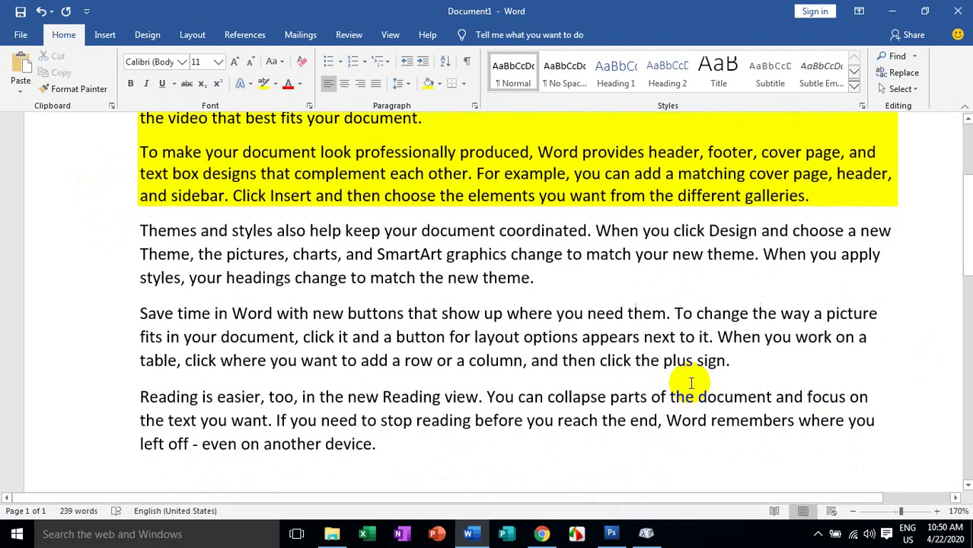
pyautogui.scroll(3, 686, 382)
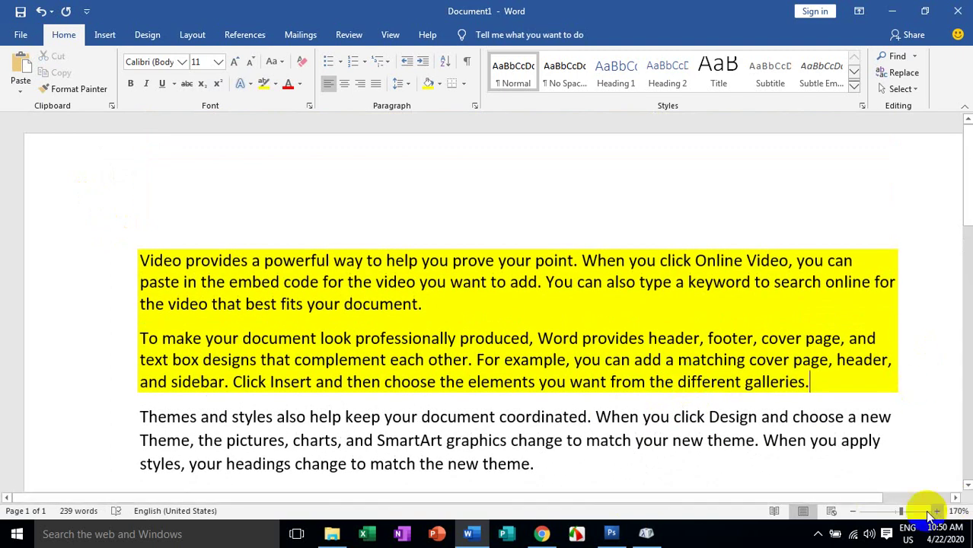
pyautogui.moveTo(900, 515)
pyautogui.mouseDown()
pyautogui.moveTo(886, 511)
pyautogui.moveTo(902, 518)
pyautogui.moveTo(896, 513)
pyautogui.mouseUp()
pyautogui.click(853, 511)
pyautogui.click(853, 511)
pyautogui.click(853, 512)
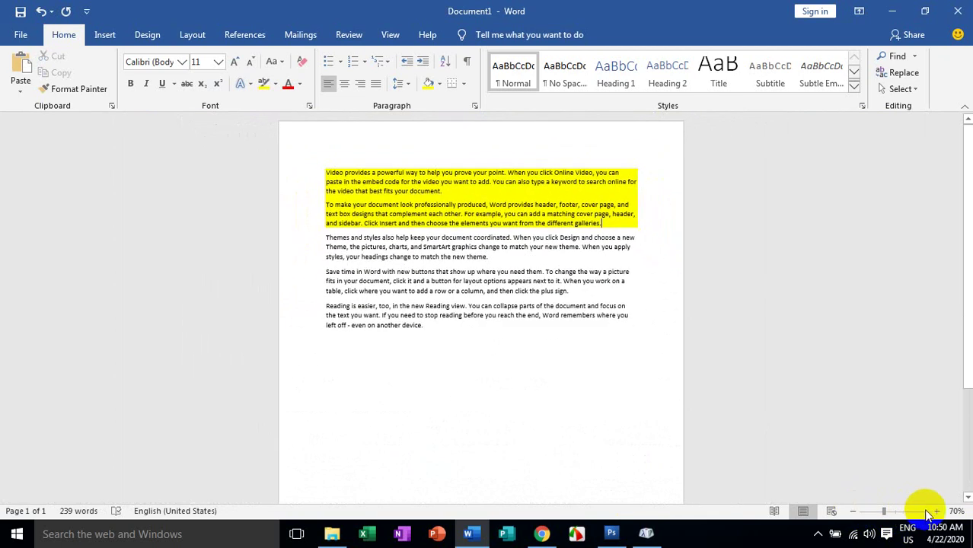
pyautogui.click(938, 511)
pyautogui.click(937, 511)
pyautogui.click(938, 511)
pyautogui.click(937, 511)
pyautogui.click(937, 511)
pyautogui.click(938, 511)
pyautogui.click(937, 511)
pyautogui.click(938, 511)
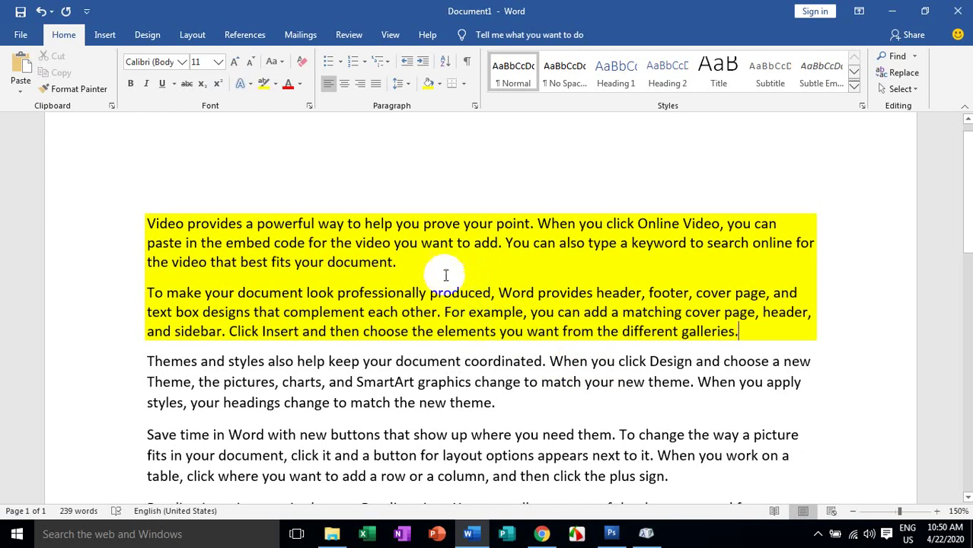
pyautogui.keyDown('ctrl'); pyautogui.scroll(-3, 506, 293); pyautogui.keyUp('ctrl')
pyautogui.keyDown('ctrl'); pyautogui.scroll(-4, 518, 287); pyautogui.keyUp('ctrl')
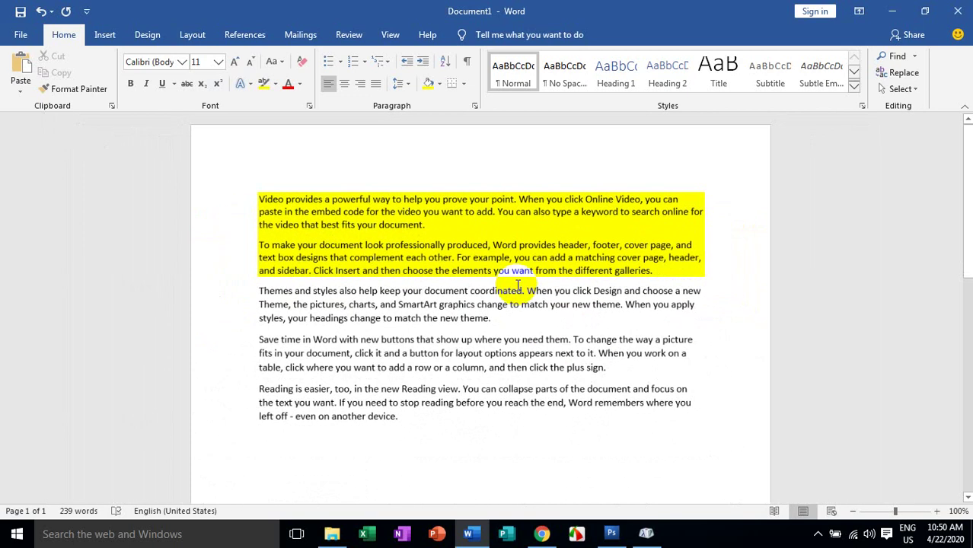
pyautogui.keyDown('ctrl'); pyautogui.scroll(10, 518, 286); pyautogui.keyUp('ctrl')
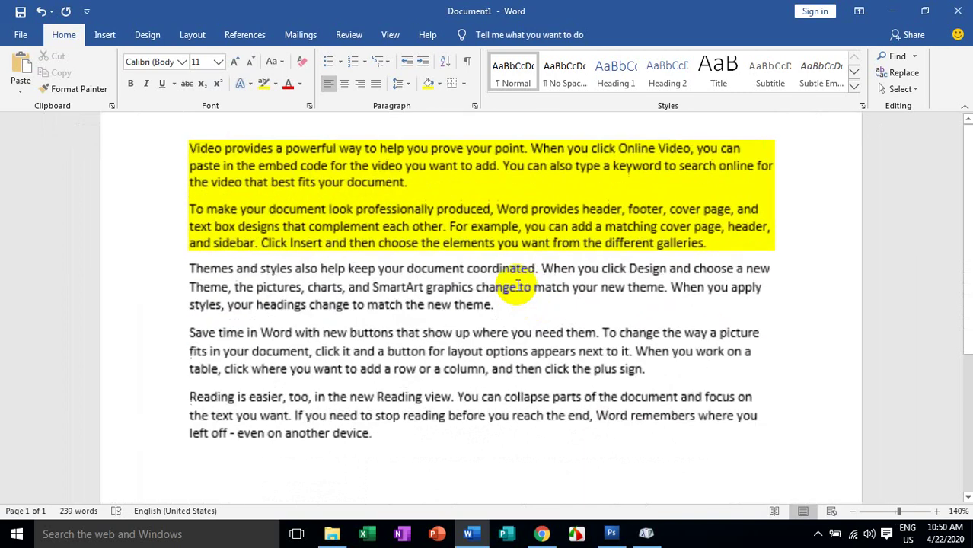
pyautogui.keyDown('ctrl'); pyautogui.scroll(-1, 518, 286); pyautogui.keyUp('ctrl')
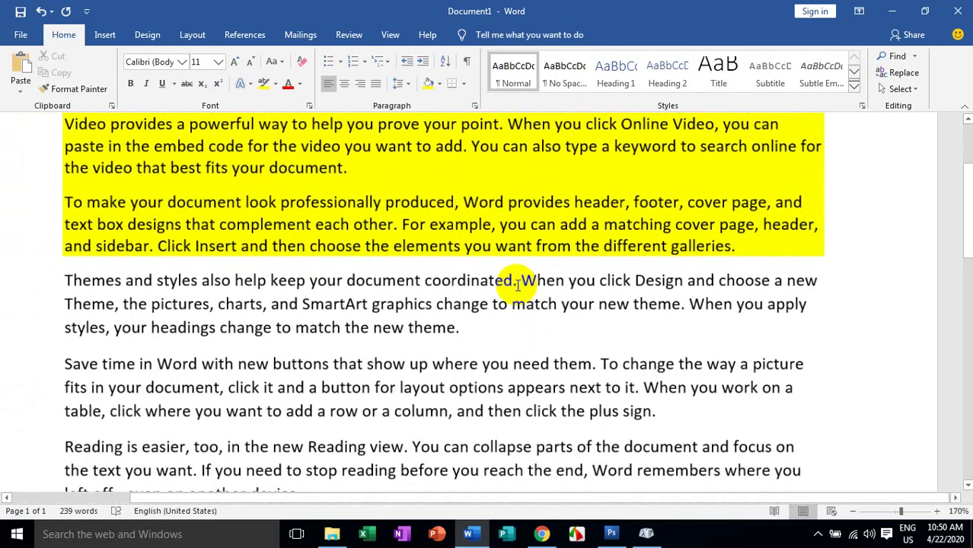
pyautogui.moveTo(969, 236); pyautogui.dragTo(951, 201)
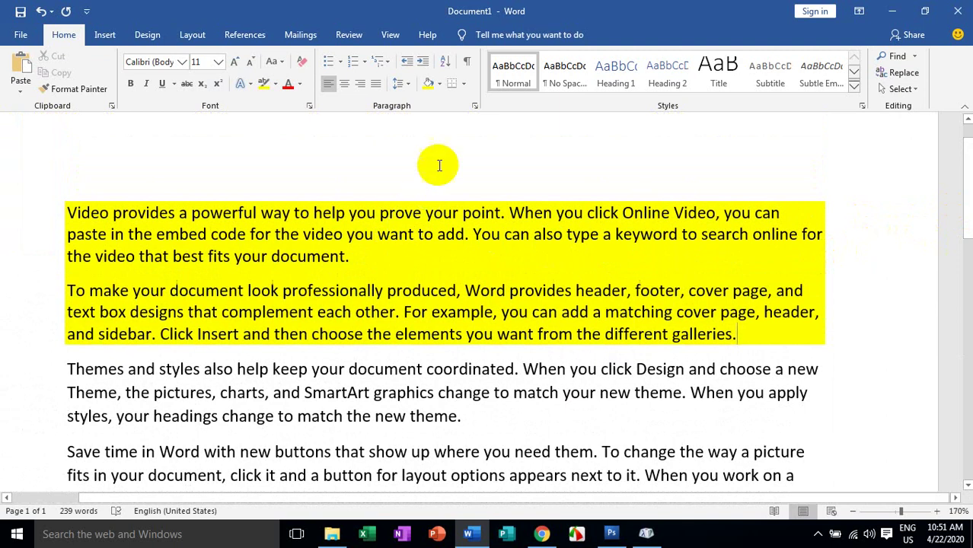
# - Set the two paragraphs' shading to No Color, then reselect them
pyautogui.click(752, 331)
pyautogui.moveTo(753, 331); pyautogui.dragTo(61, 209)
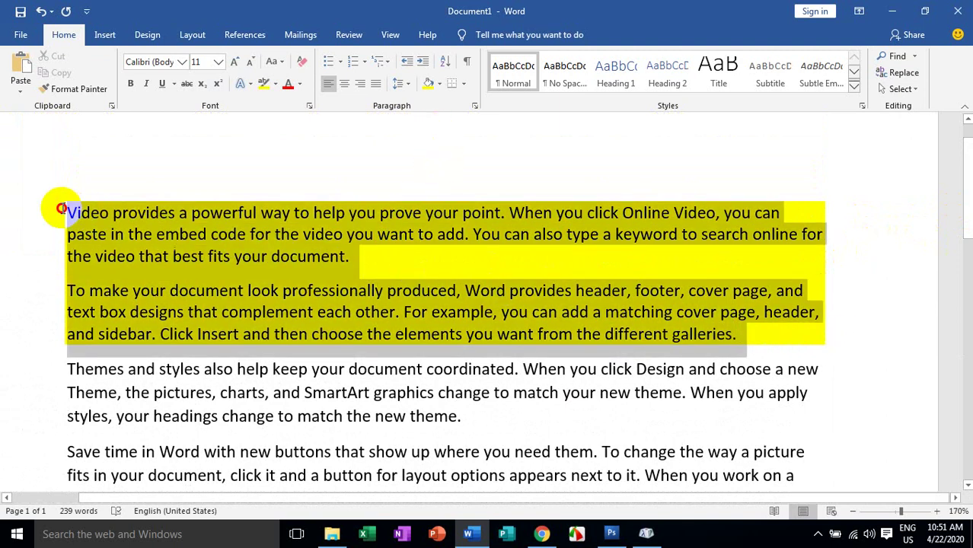
pyautogui.click(439, 86)
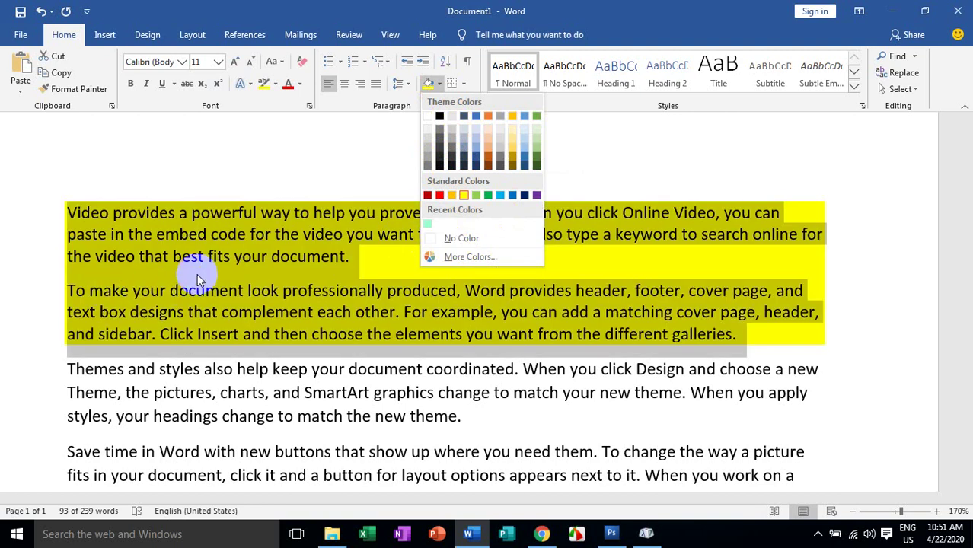
pyautogui.press('Escape')
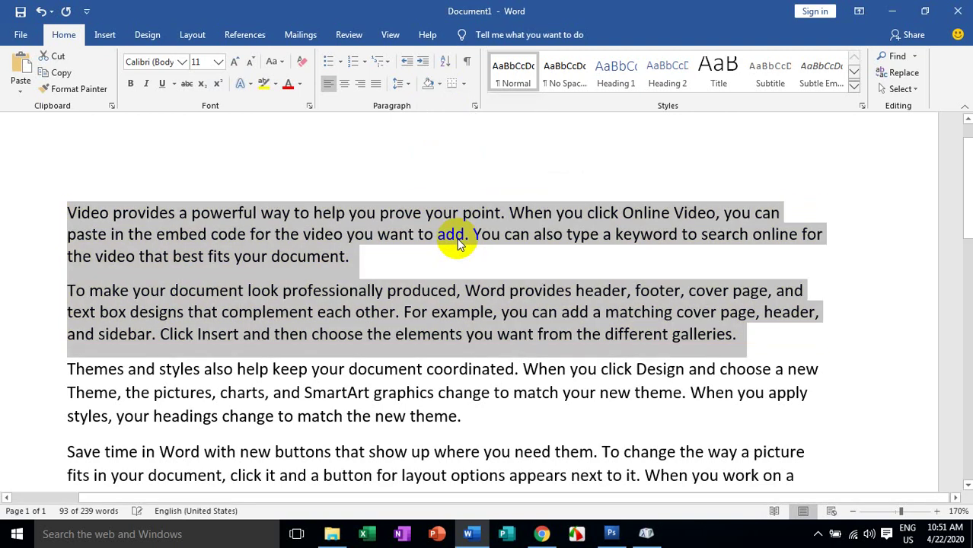
pyautogui.click(736, 334)
pyautogui.moveTo(752, 337); pyautogui.dragTo(67, 212)
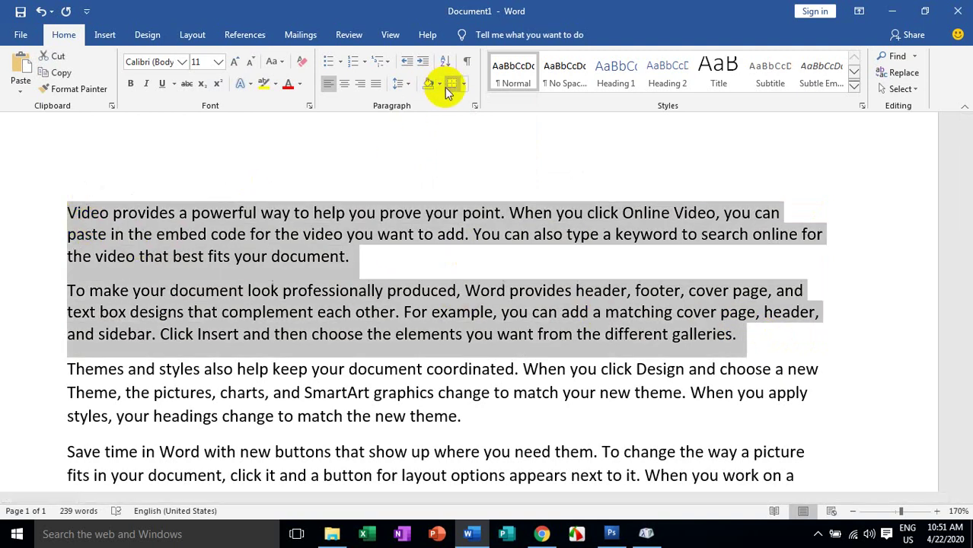
# - Apply a custom blue from the More Colors Standard palette as the paragraphs' shading
pyautogui.click(439, 85)
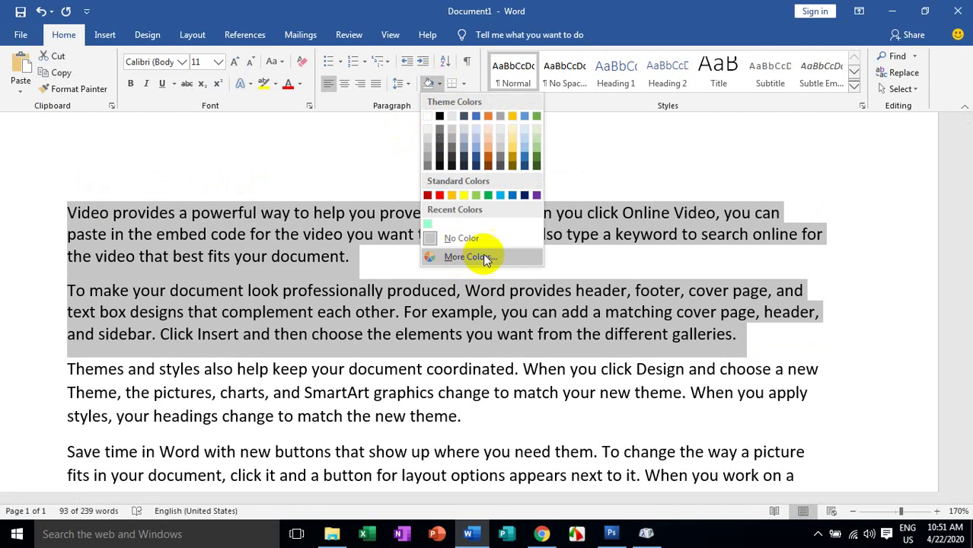
pyautogui.click(465, 256)
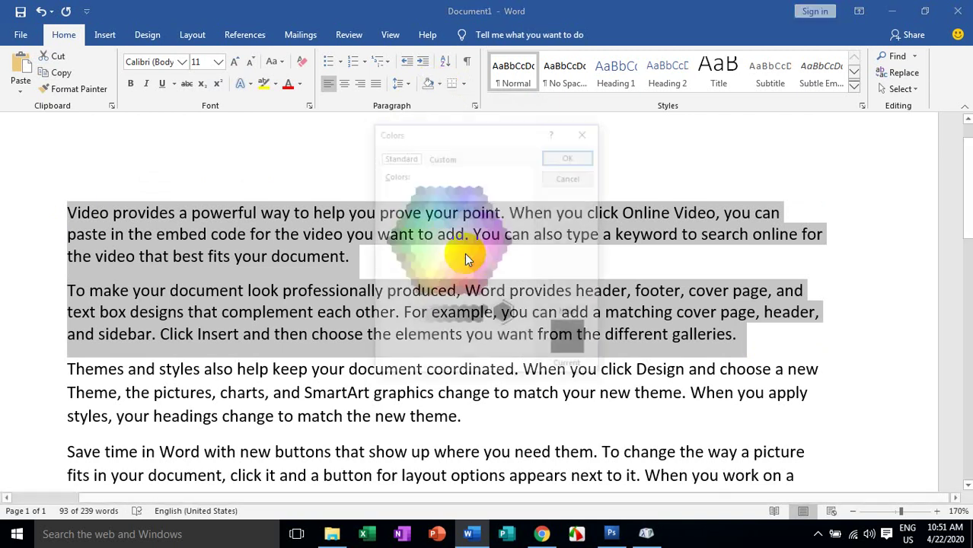
pyautogui.click(464, 217)
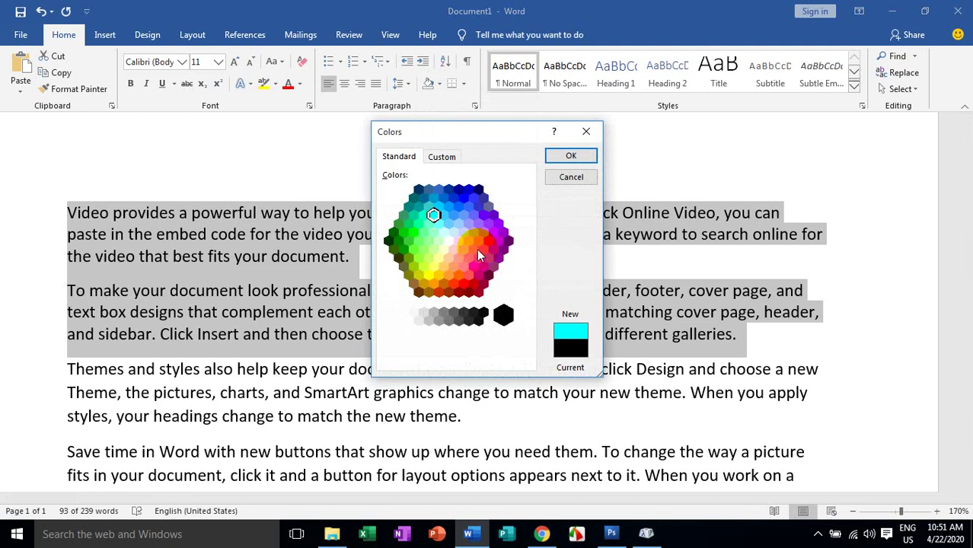
pyautogui.click(468, 206)
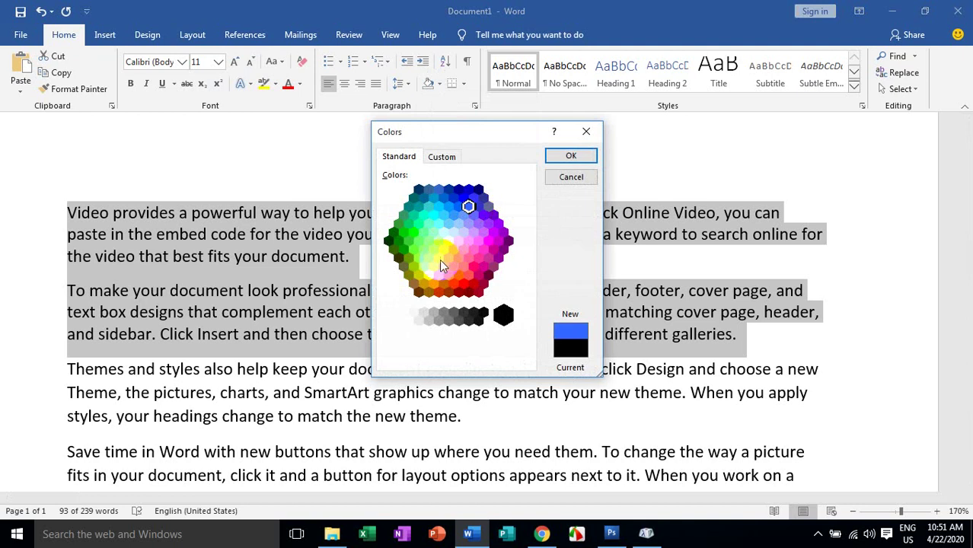
pyautogui.click(554, 158)
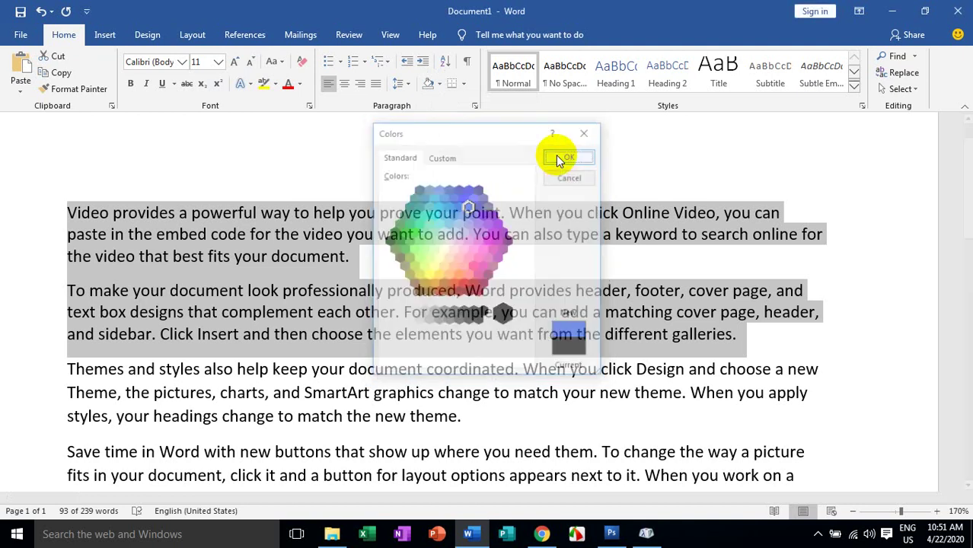
pyautogui.click(739, 335)
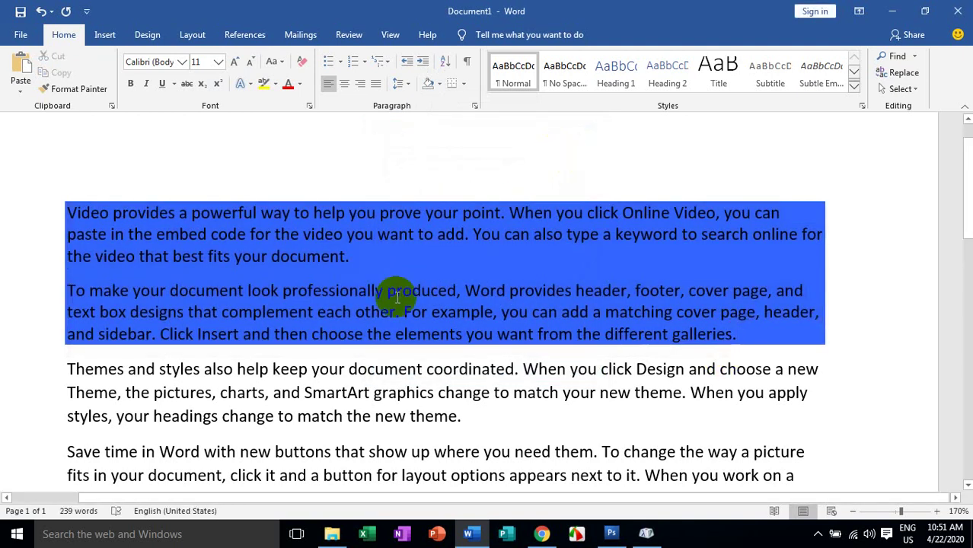
# - Select both blue-shaded paragraphs, apply Clear All Formatting, and reselect them
pyautogui.moveTo(739, 336)
pyautogui.mouseDown()
pyautogui.moveTo(136, 255)
pyautogui.moveTo(5, 185)
pyautogui.mouseUp()
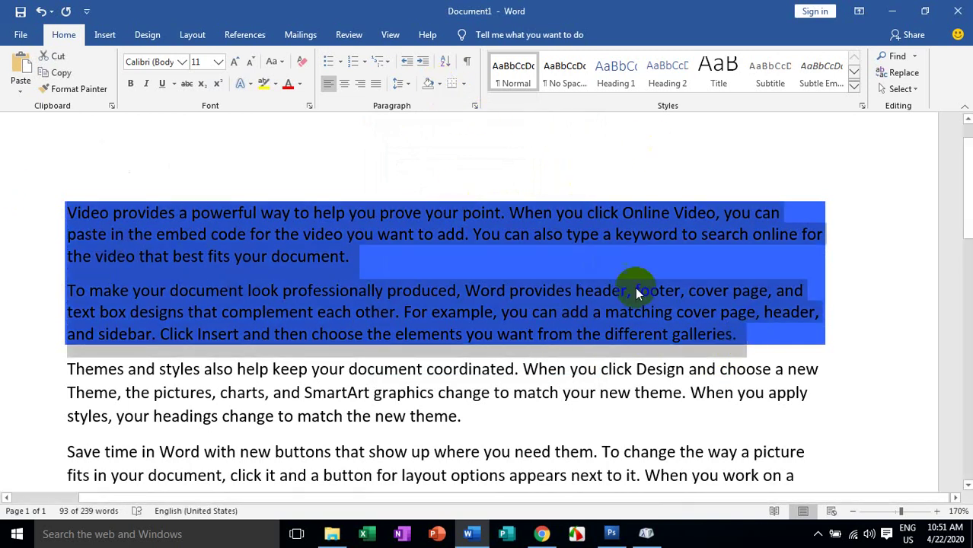
pyautogui.click(750, 332)
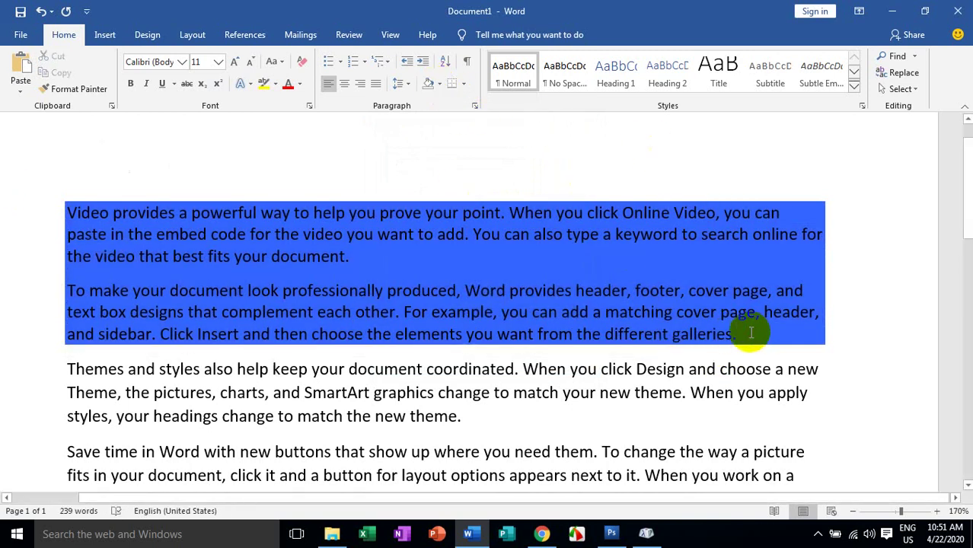
pyautogui.moveTo(750, 331)
pyautogui.mouseDown()
pyautogui.moveTo(9, 178)
pyautogui.moveTo(9, 152)
pyautogui.mouseUp()
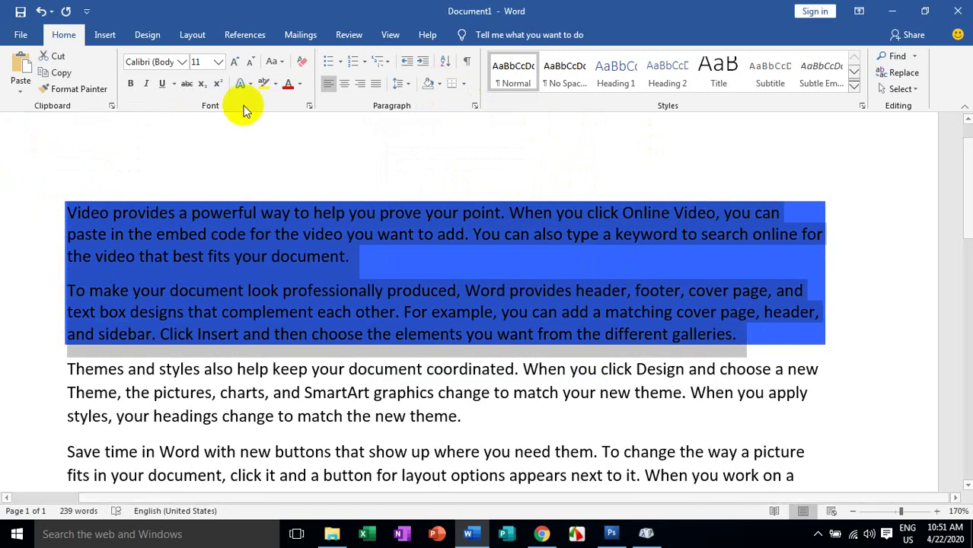
pyautogui.click(303, 70)
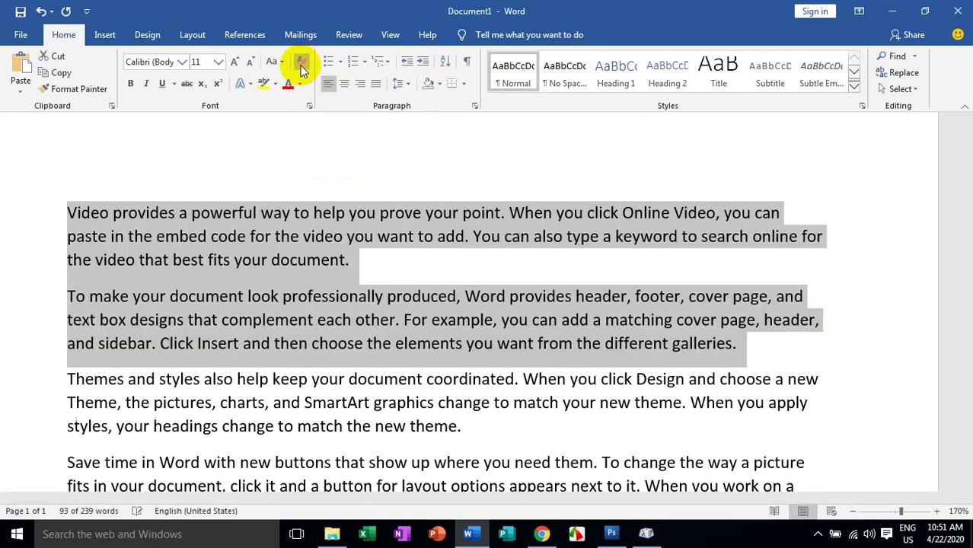
pyautogui.click(739, 347)
pyautogui.moveTo(742, 347); pyautogui.dragTo(2, 211)
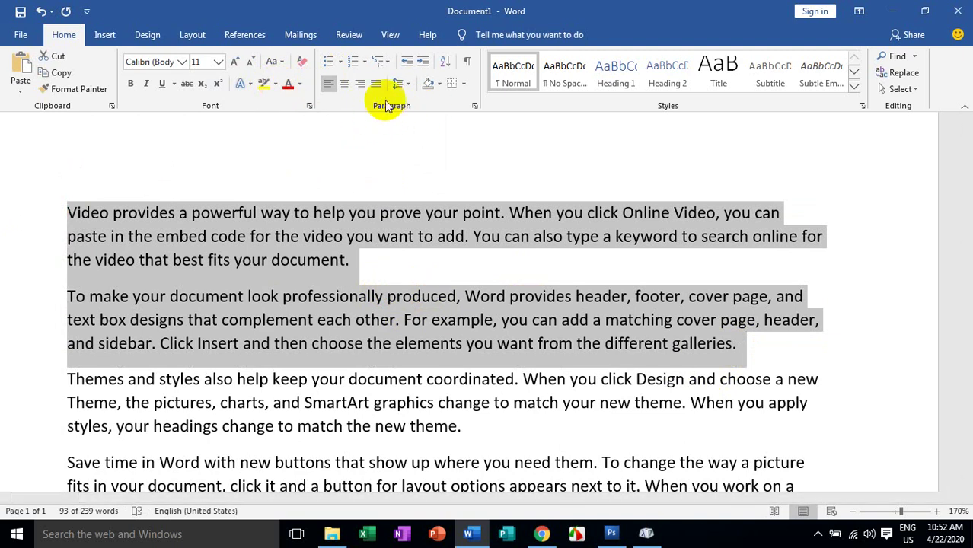
pyautogui.click(441, 84)
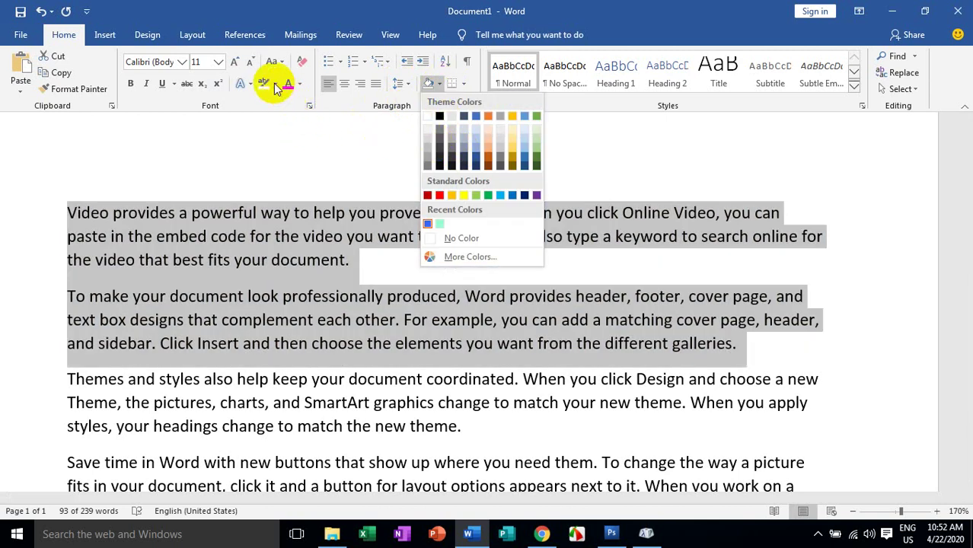
pyautogui.click(273, 83)
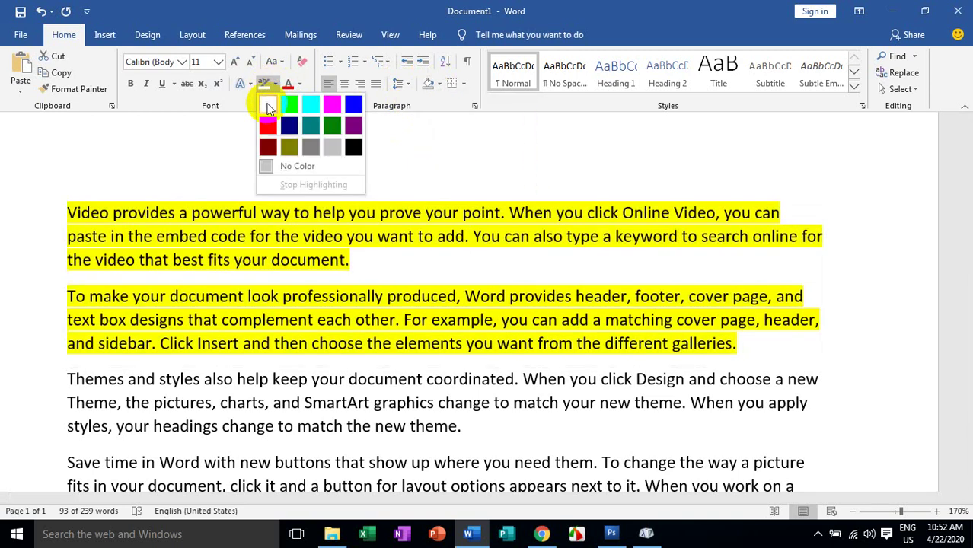
pyautogui.click(267, 106)
pyautogui.click(380, 272)
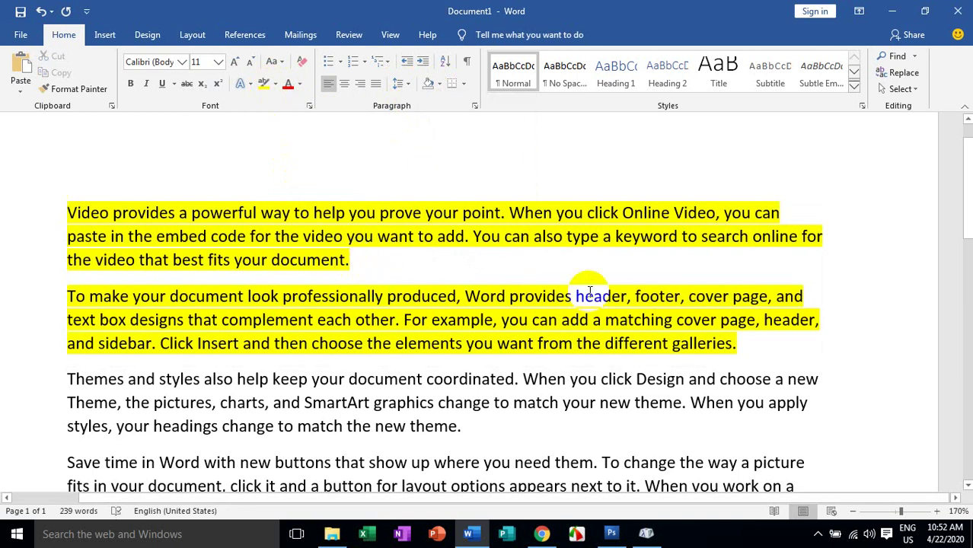
pyautogui.hotkey('ctrl', 'Home')
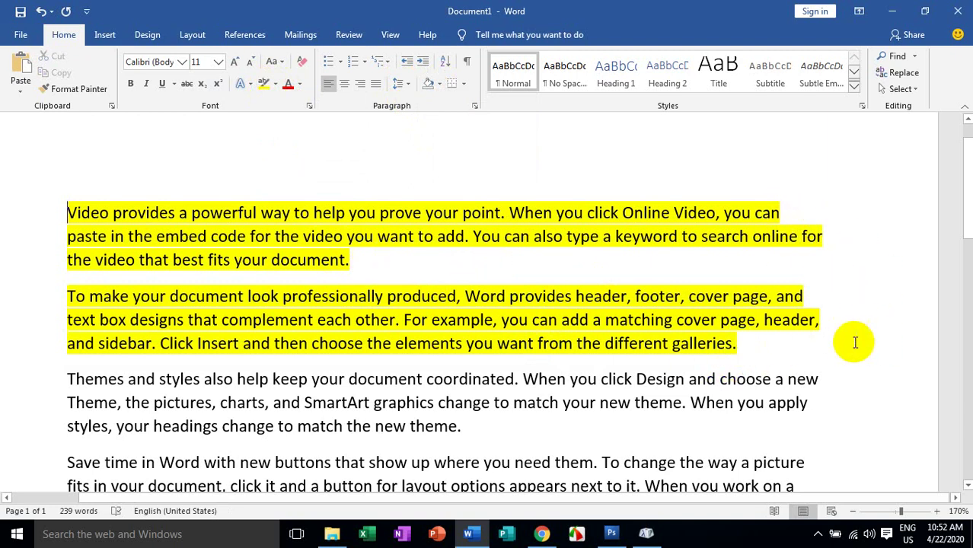
pyautogui.moveTo(714, 341); pyautogui.dragTo(37, 203)
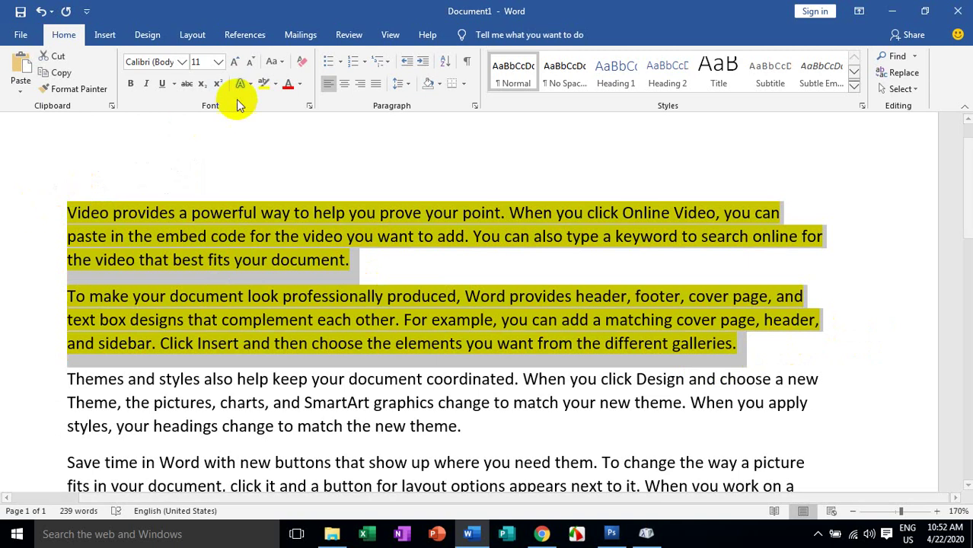
pyautogui.click(276, 86)
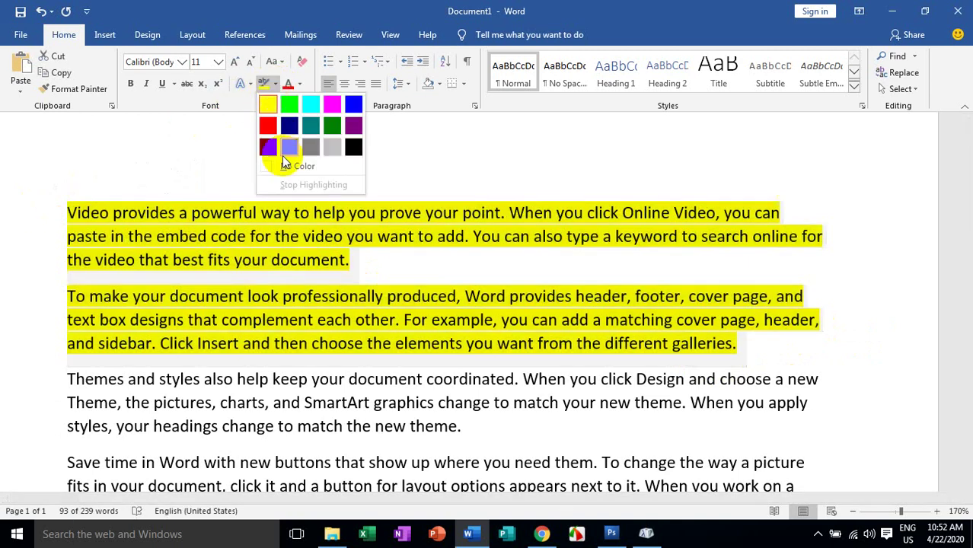
pyautogui.click(298, 163)
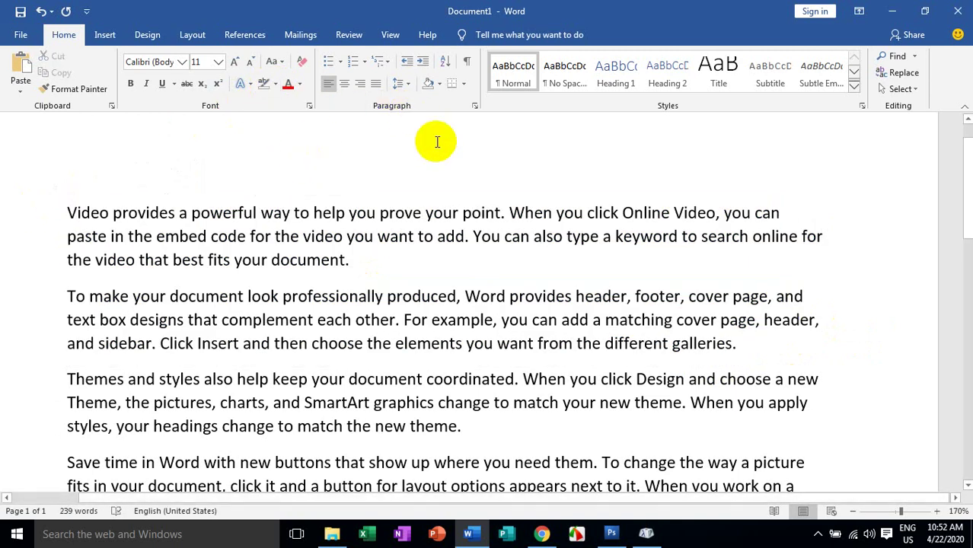
pyautogui.moveTo(737, 344); pyautogui.dragTo(91, 215)
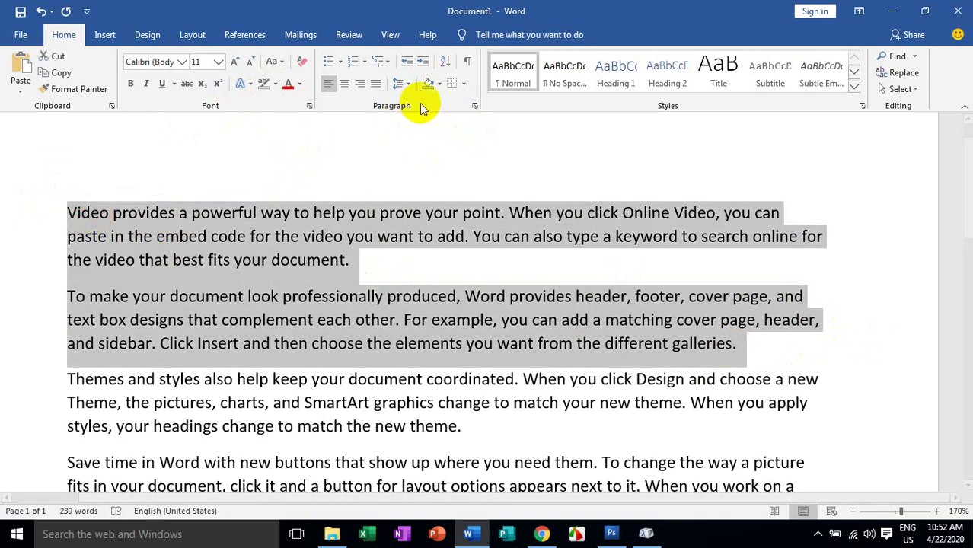
# - Shade the two selected paragraphs with a light green theme colour
pyautogui.click(437, 82)
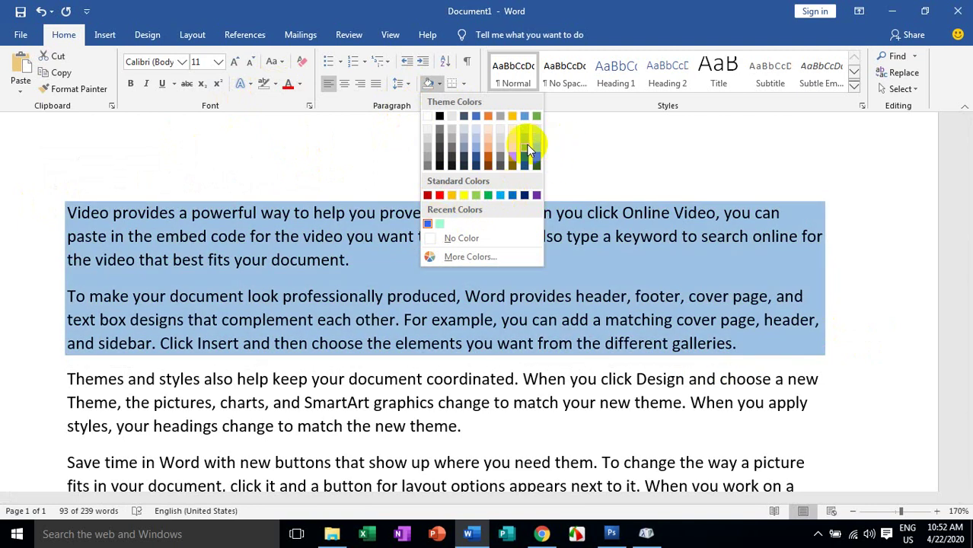
pyautogui.click(537, 144)
pyautogui.click(747, 343)
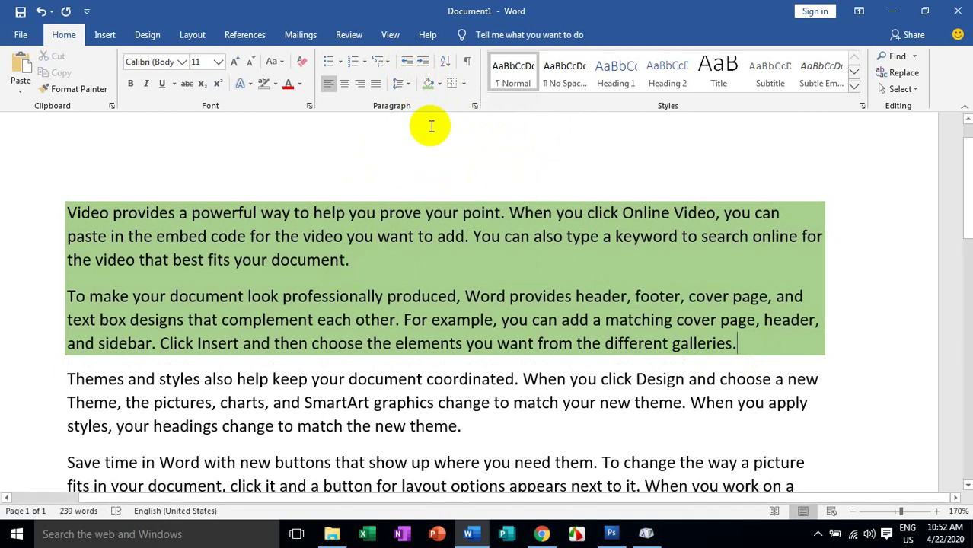
# - Reselect and deselect the green-shaded paragraphs several times to inspect the shading
pyautogui.click(744, 348)
pyautogui.moveTo(748, 346); pyautogui.dragTo(6, 202)
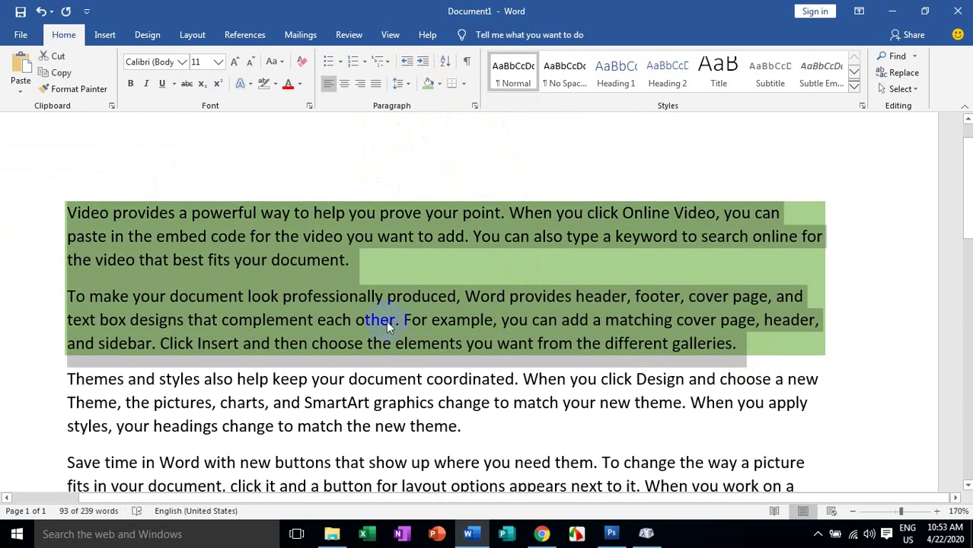
pyautogui.click(745, 353)
pyautogui.moveTo(746, 354); pyautogui.dragTo(53, 217)
pyautogui.click(747, 352)
pyautogui.moveTo(742, 352); pyautogui.dragTo(63, 219)
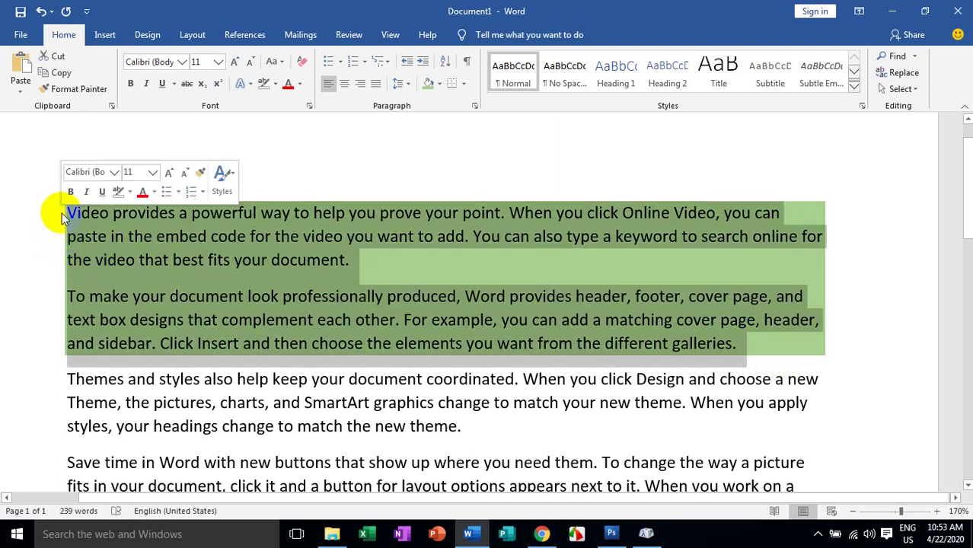
pyautogui.click(760, 343)
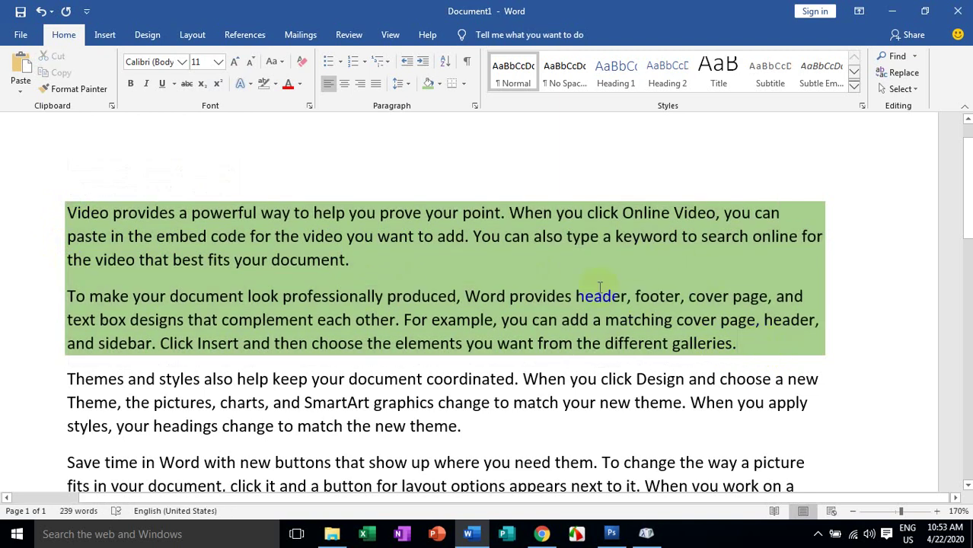
pyautogui.click(741, 360)
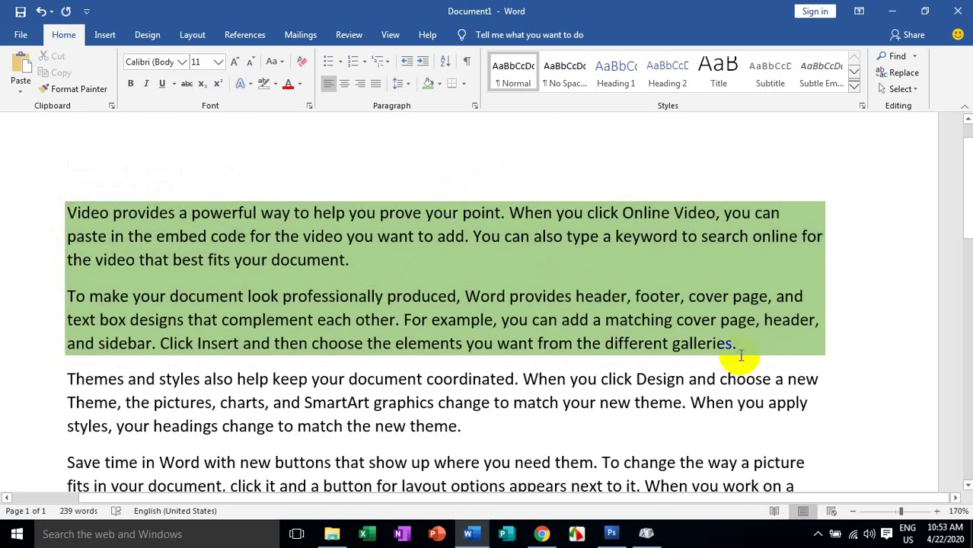